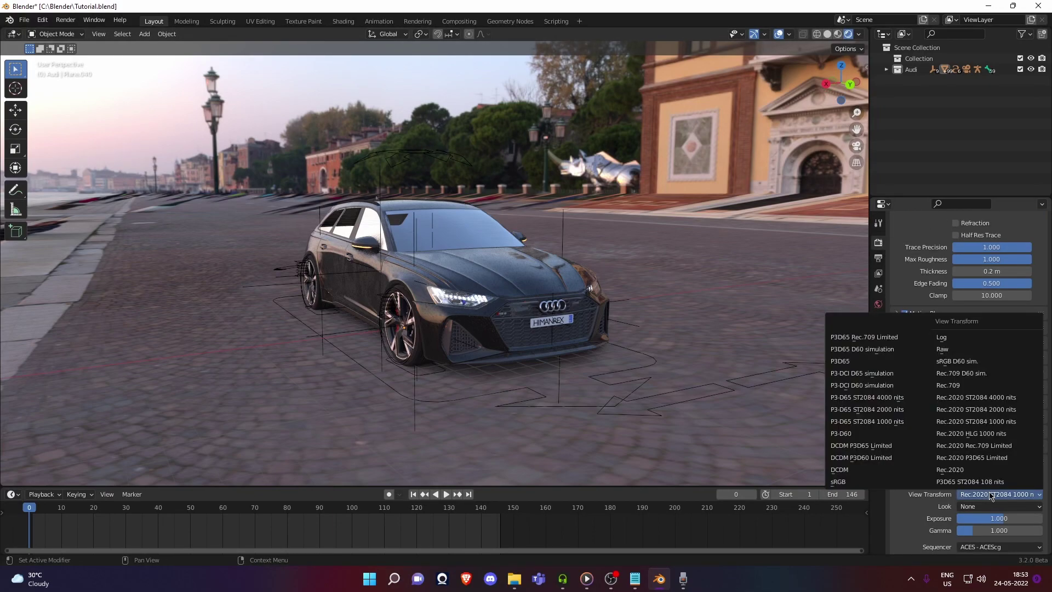
# Close the View Transform list in Blender's Color Management panel
pyautogui.click(977, 421)
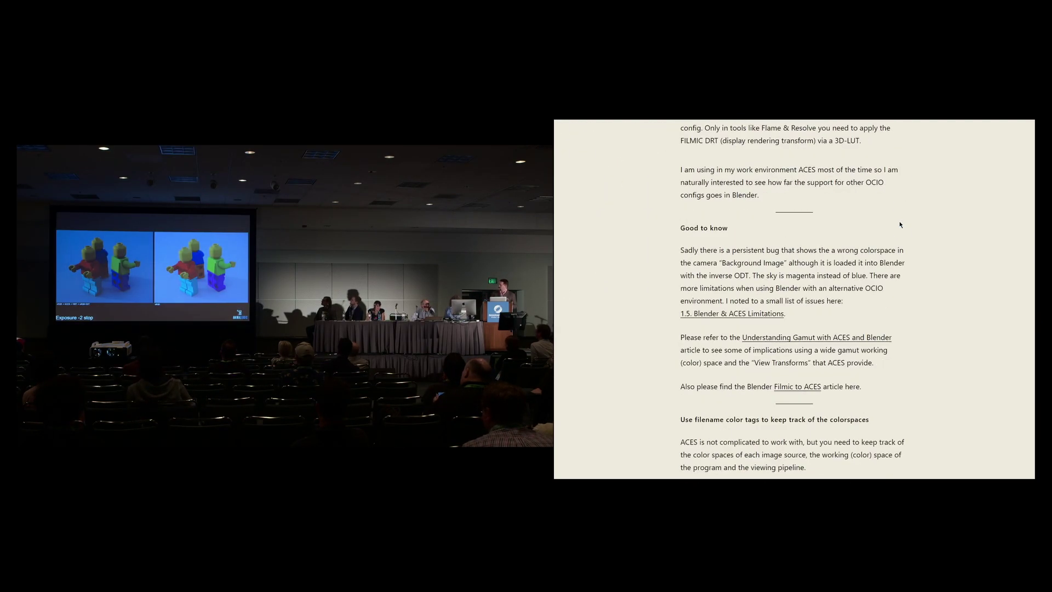
pyautogui.scroll(-20, 899, 224)
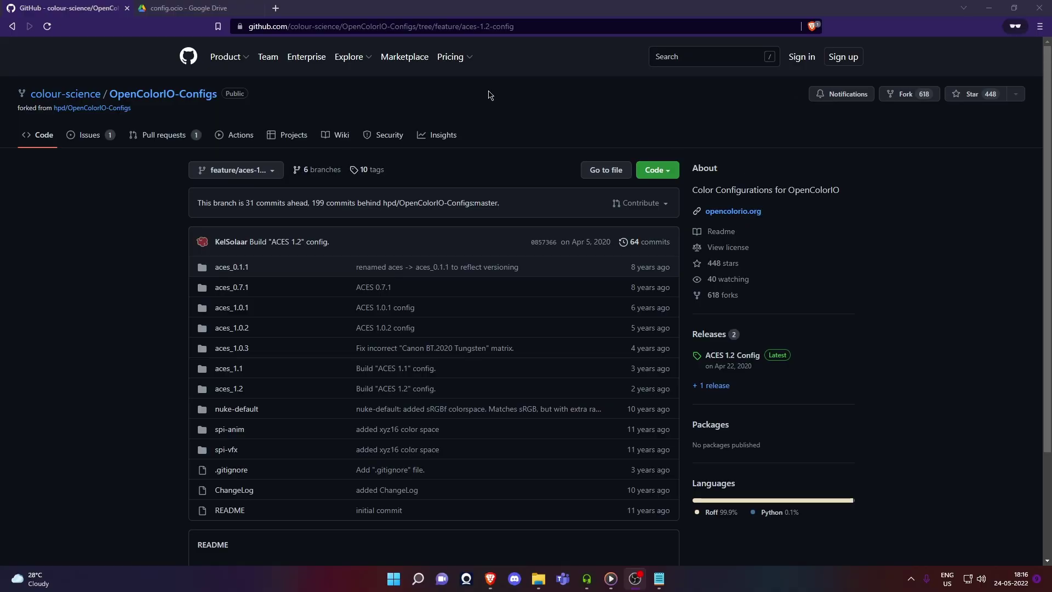
# Save OpenColorIO-Config-ACES-1.2.zip from the ACES 1.2 Config release assets to the Desktop
pyautogui.click(734, 356)
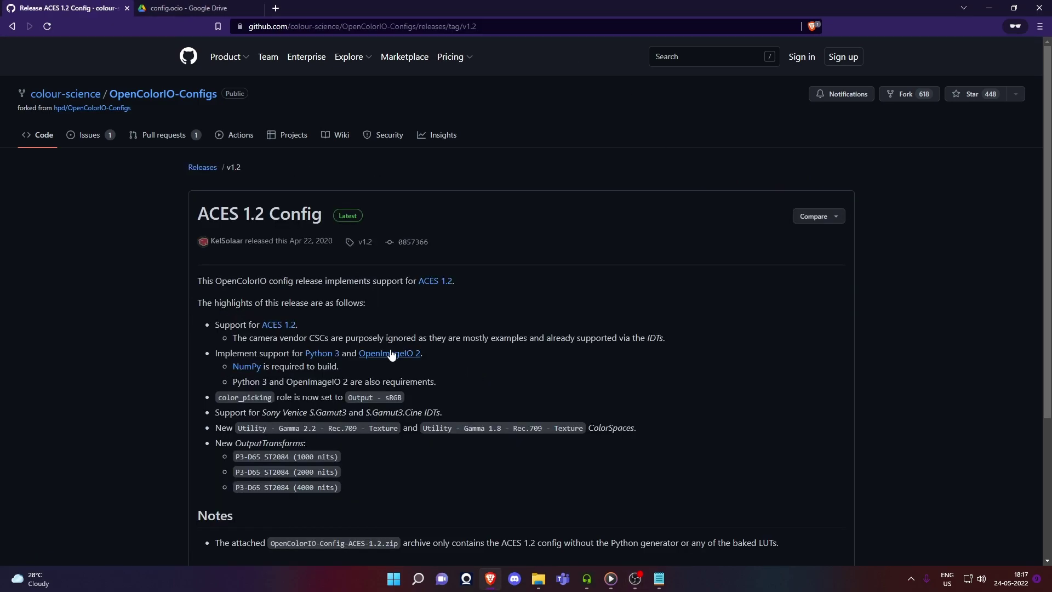
pyautogui.scroll(-3, 392, 355)
pyautogui.click(289, 417)
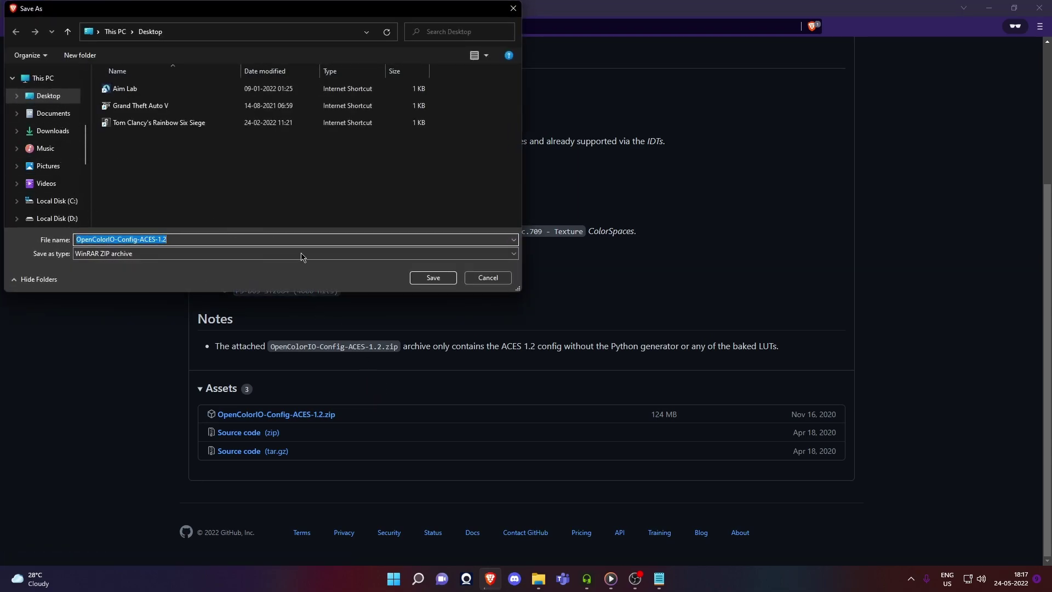
pyautogui.click(433, 278)
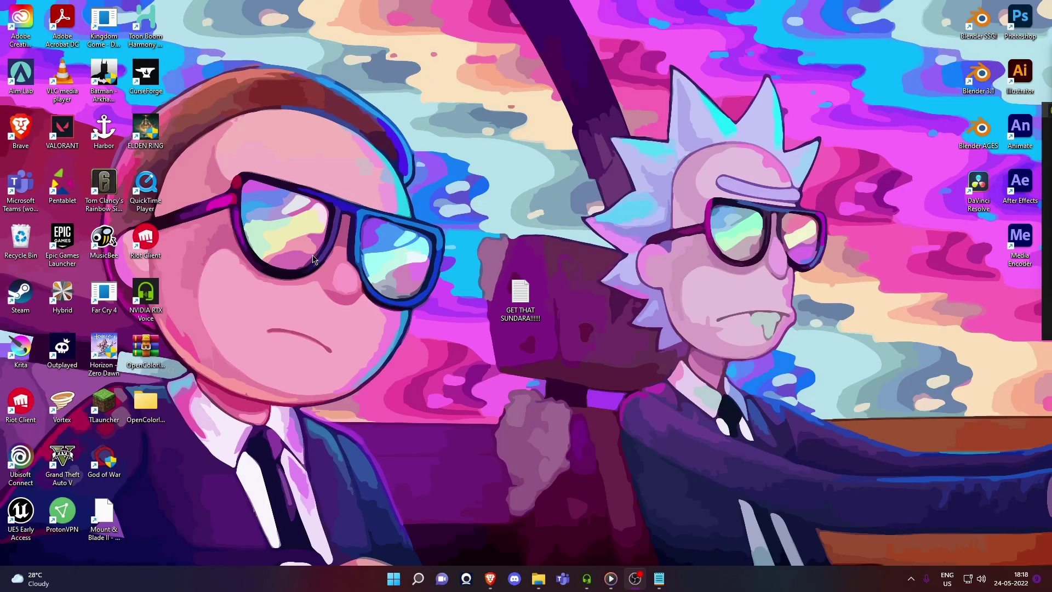
# Copy Blender's original filmic, luts and config.ocio items
pyautogui.click(158, 408)
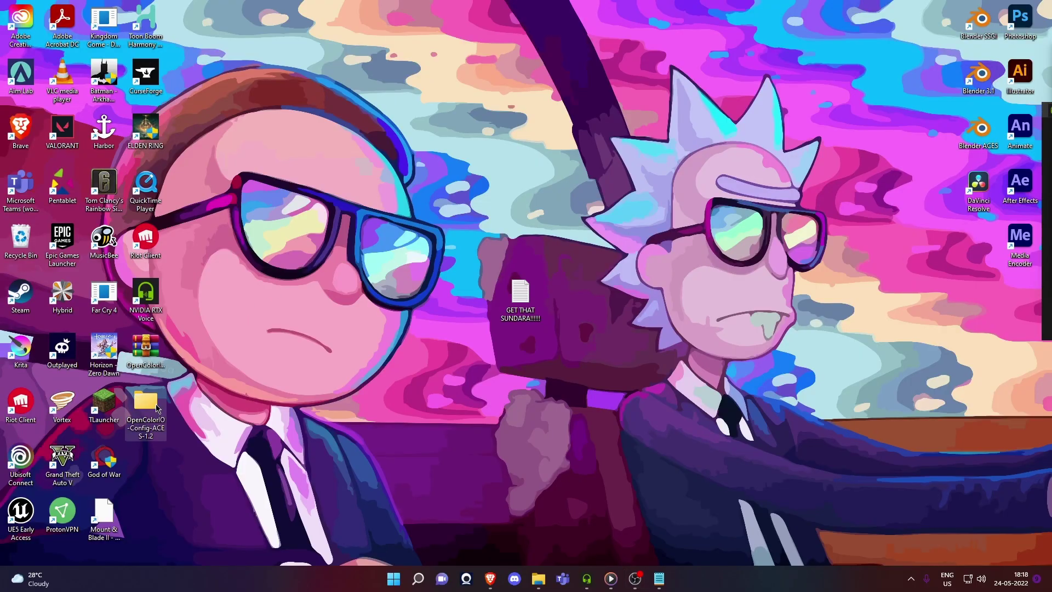
pyautogui.doubleClick(155, 410)
pyautogui.doubleClick(176, 104)
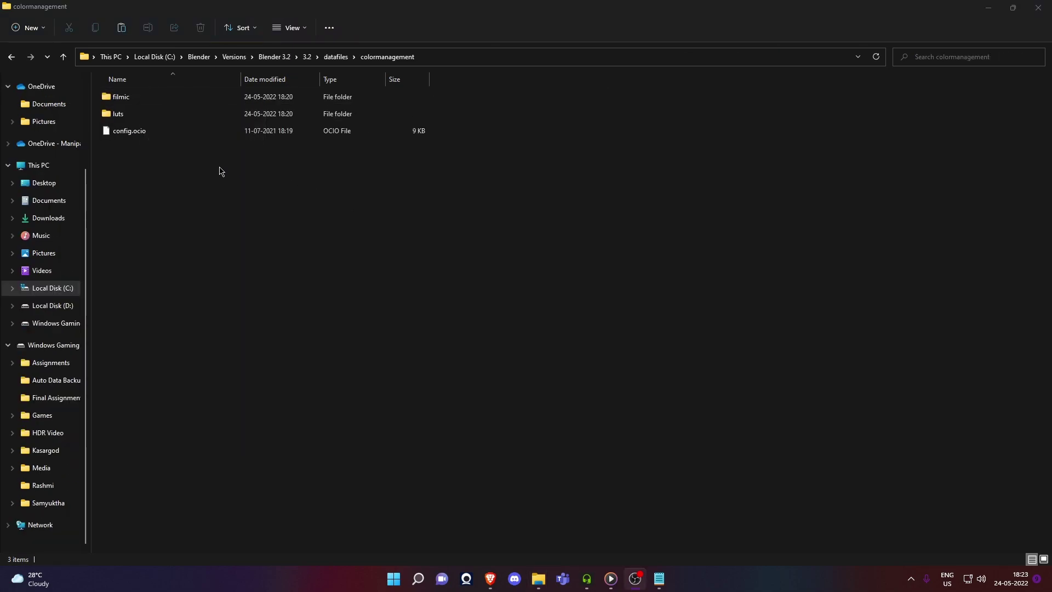
pyautogui.moveTo(219, 171); pyautogui.dragTo(204, 103)
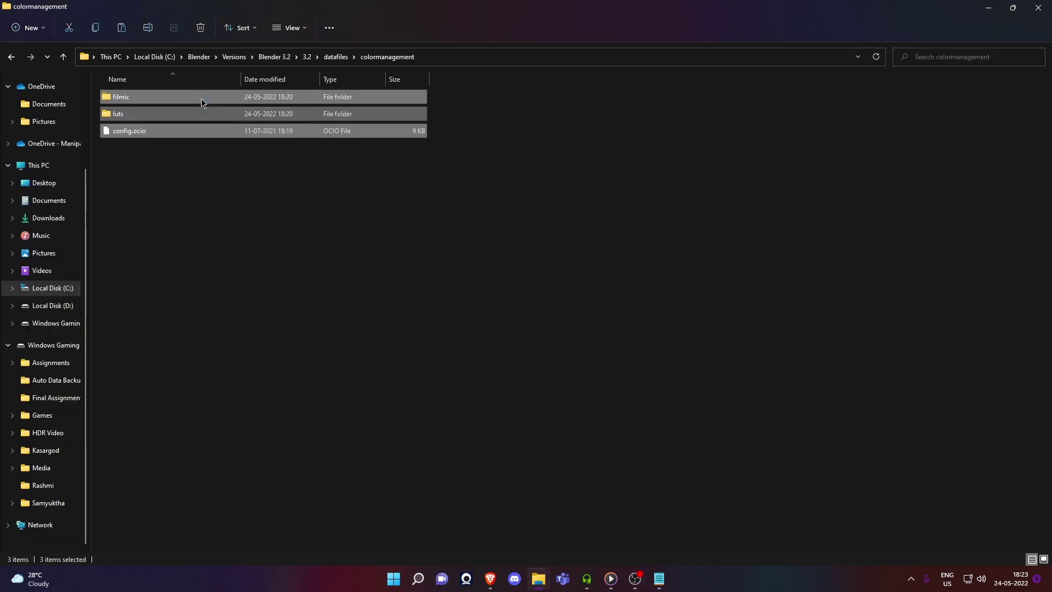
pyautogui.rightClick(205, 103)
pyautogui.click(239, 113)
# Create a folder named New folder inside colormanagement for the backup
pyautogui.click(274, 229)
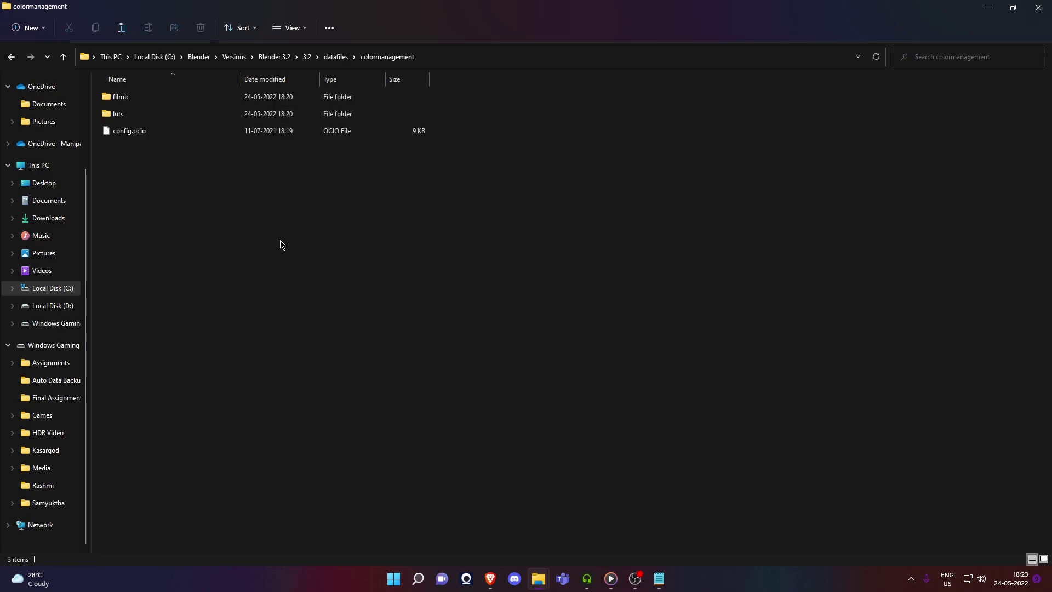
pyautogui.rightClick(282, 241)
pyautogui.moveTo(350, 352)
pyautogui.click(461, 141)
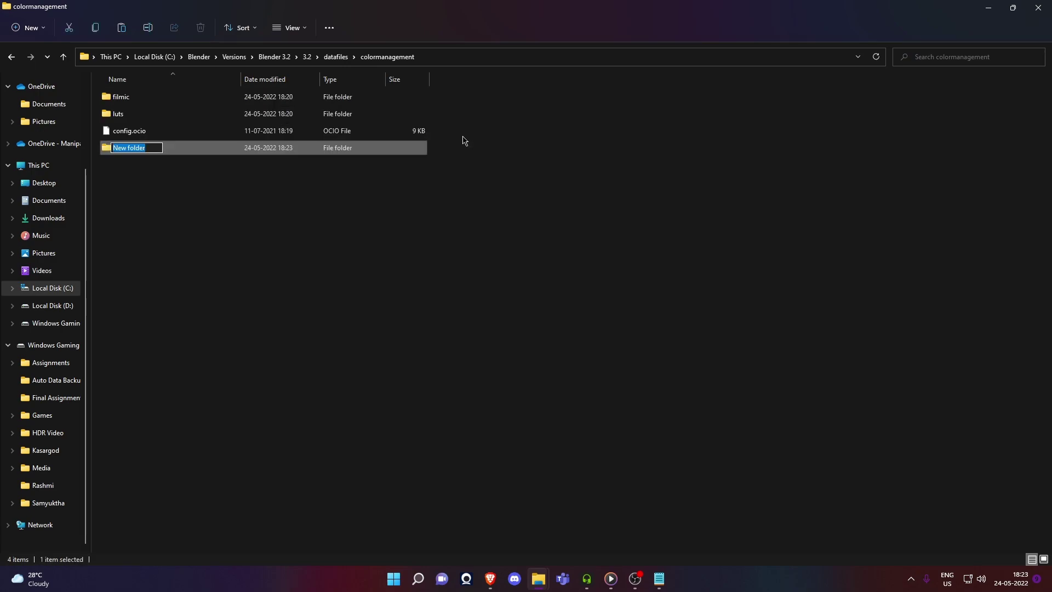
pyautogui.press('Return')
pyautogui.press('Return')
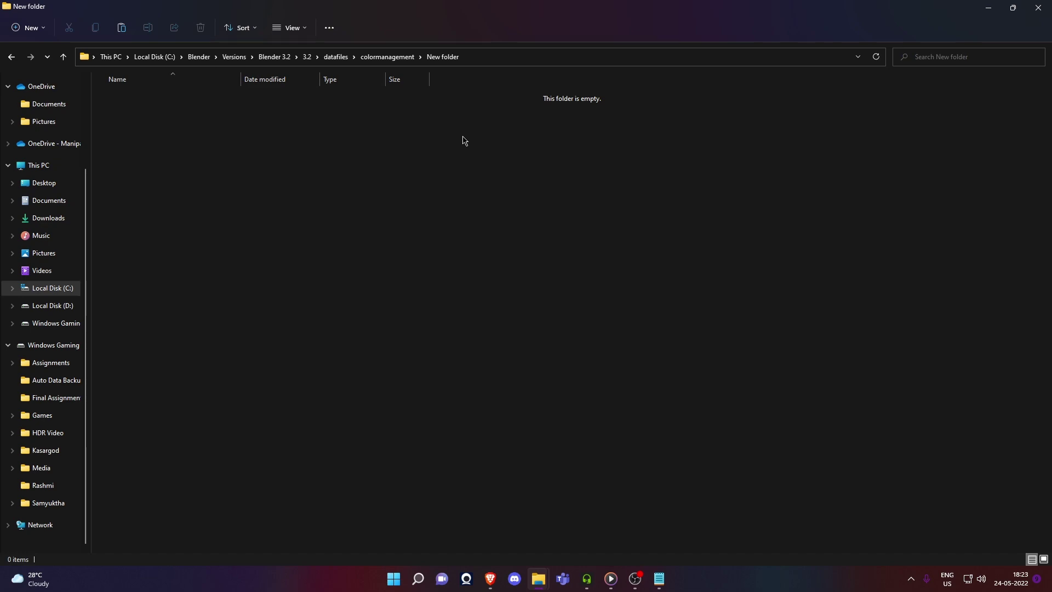
# Cut the New folder backup and paste it onto the desktop
pyautogui.hotkey('alt', 'Left')
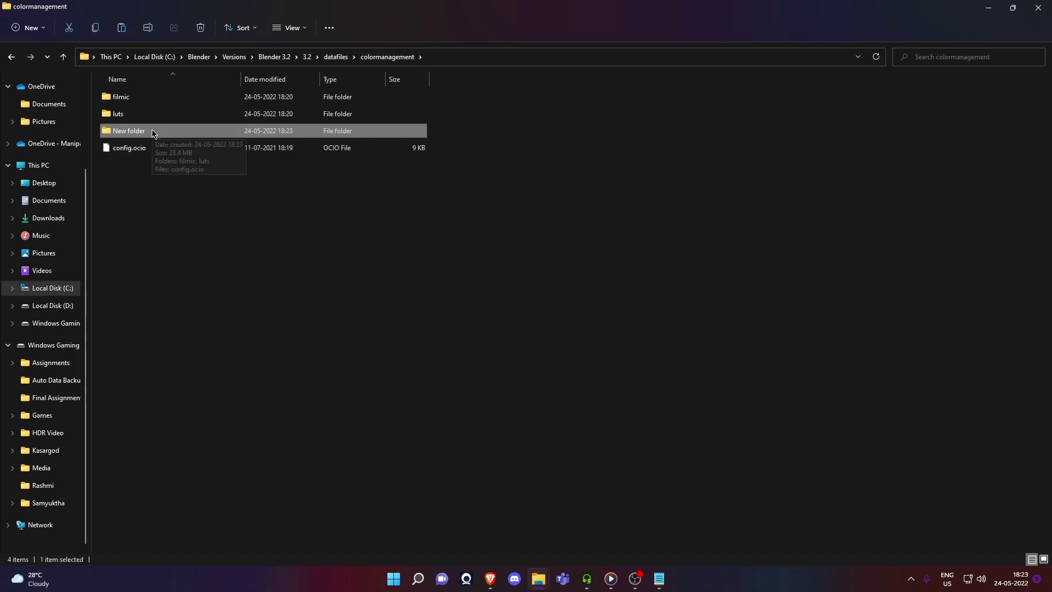
pyautogui.hotkey('ctrl', 'x')
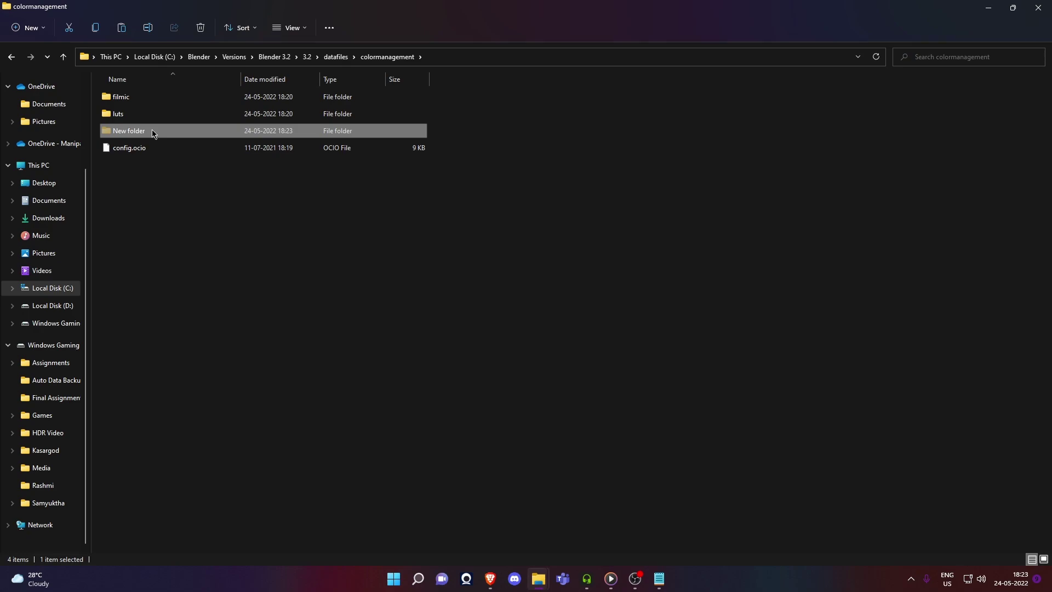
pyautogui.click(988, 7)
pyautogui.rightClick(311, 228)
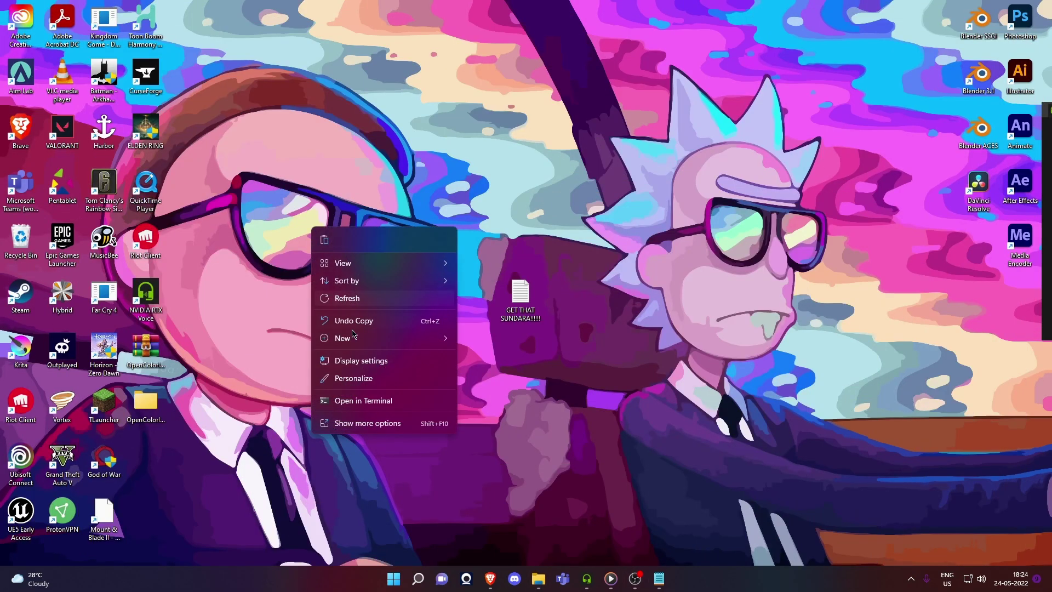
pyautogui.click(326, 241)
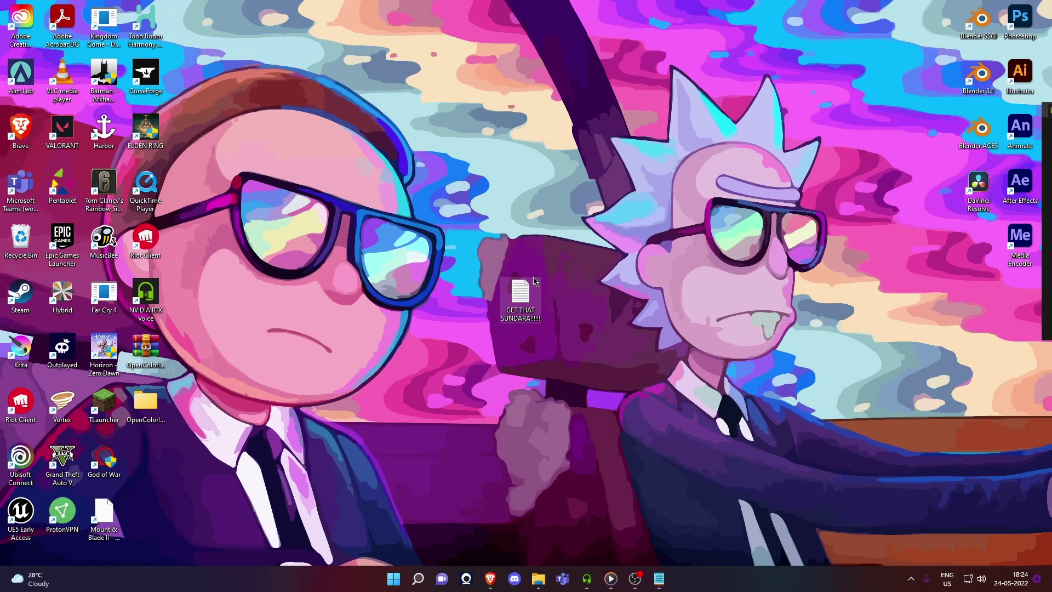
# Permanently delete filmic, luts and config.ocio from the colormanagement folder
pyautogui.hotkey('alt', 'Tab')
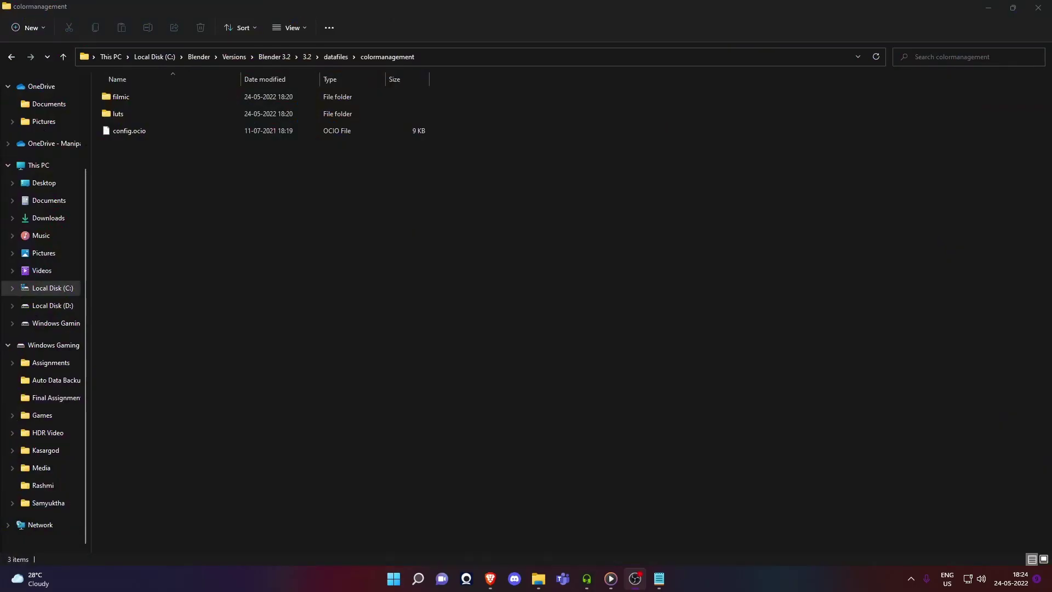
pyautogui.moveTo(256, 193); pyautogui.dragTo(220, 102)
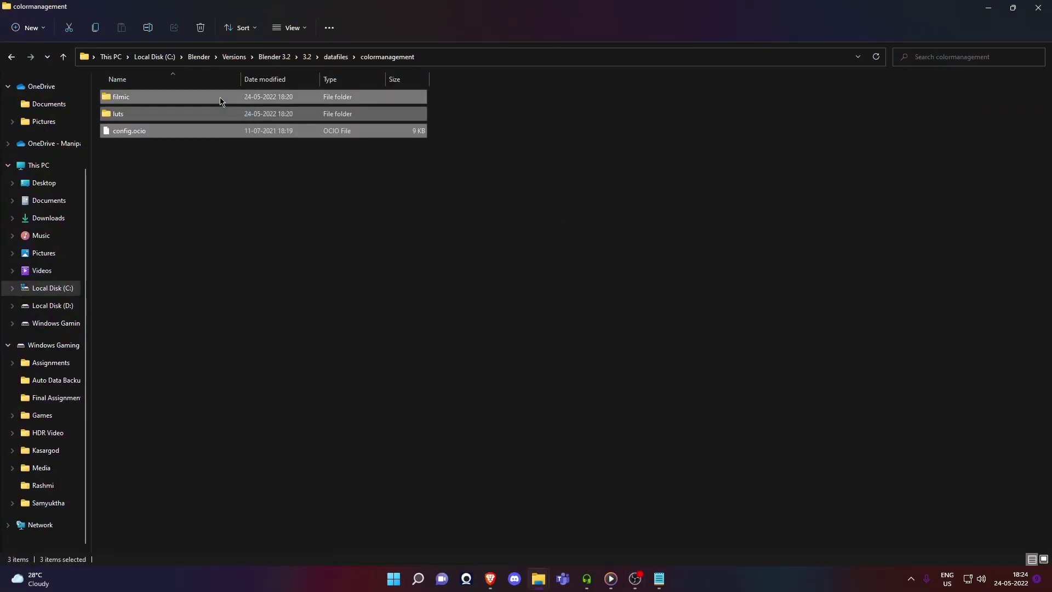
pyautogui.hotkey('shift', 'Delete')
pyautogui.press('Return')
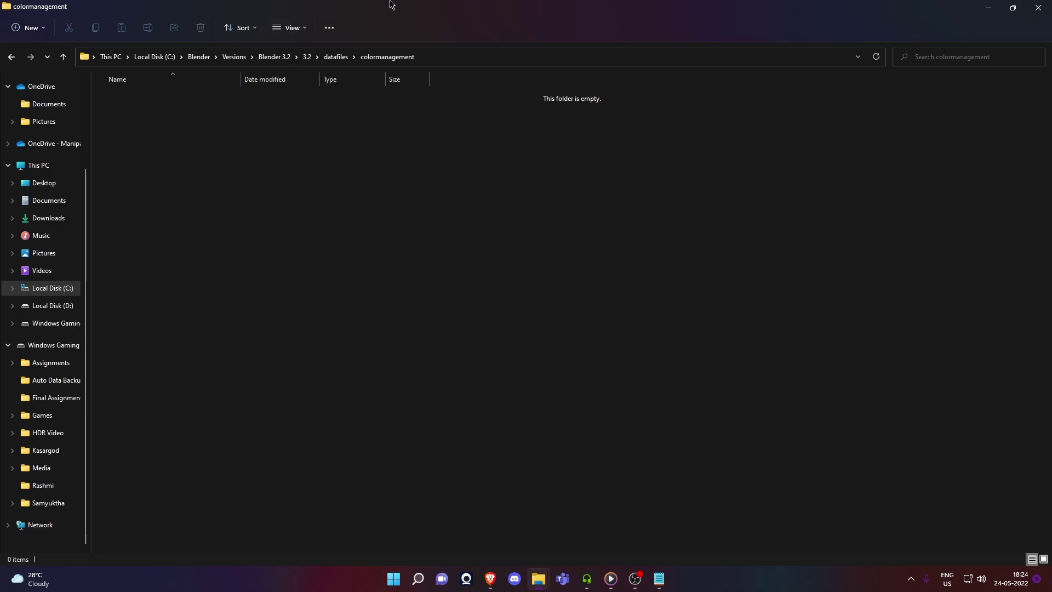
# Move the four aces_1.2 items (luts, config.ocio, README.md, .DS_Store) into colormanagement
pyautogui.moveTo(390, 3); pyautogui.dragTo(190, 148)
pyautogui.doubleClick(146, 412)
pyautogui.click(190, 243)
pyautogui.doubleClick(190, 243)
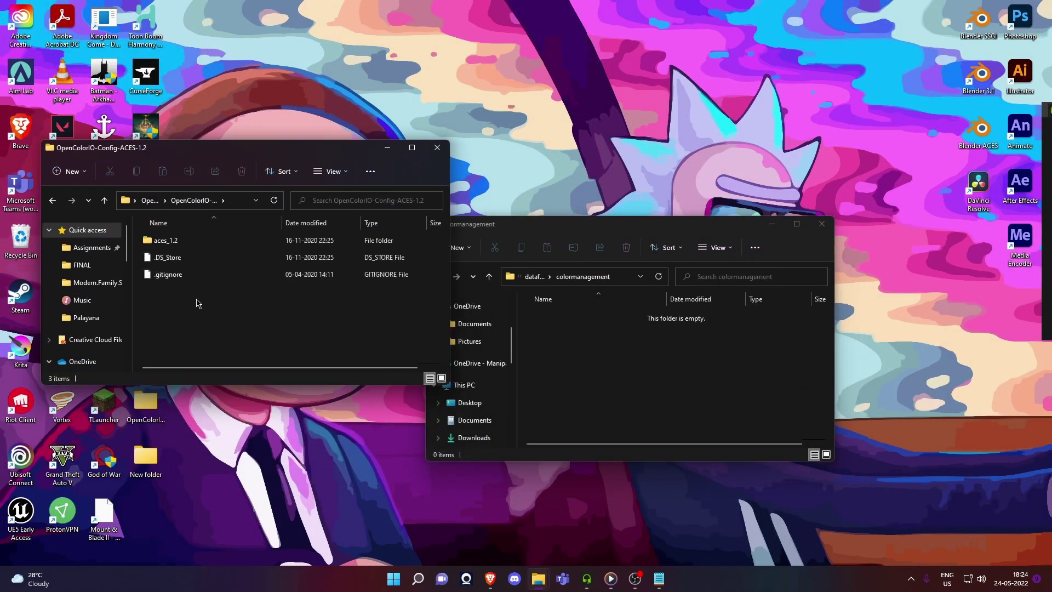
pyautogui.doubleClick(189, 241)
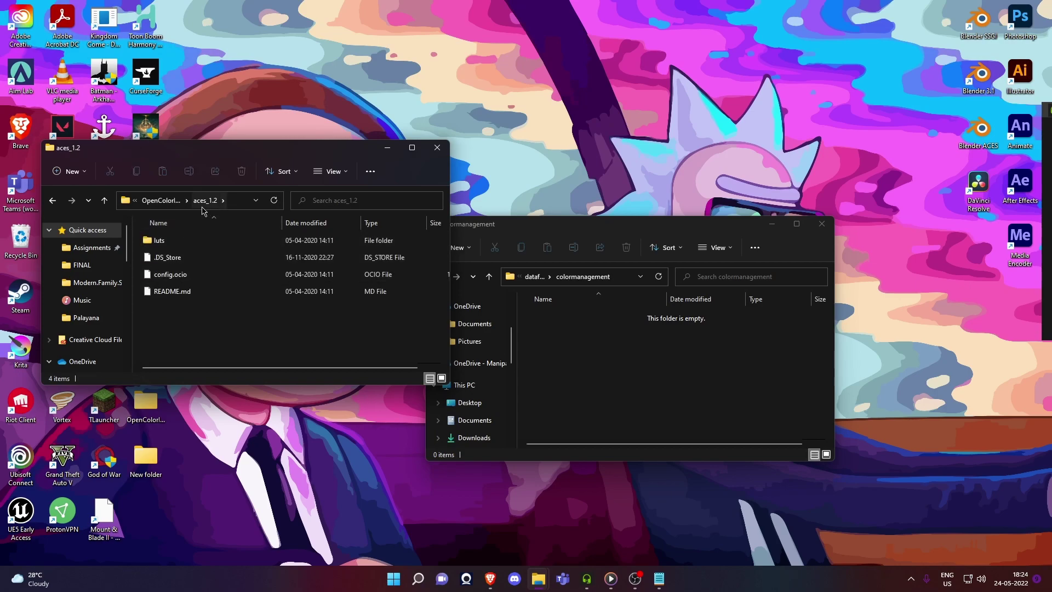
pyautogui.moveTo(193, 301); pyautogui.dragTo(586, 336)
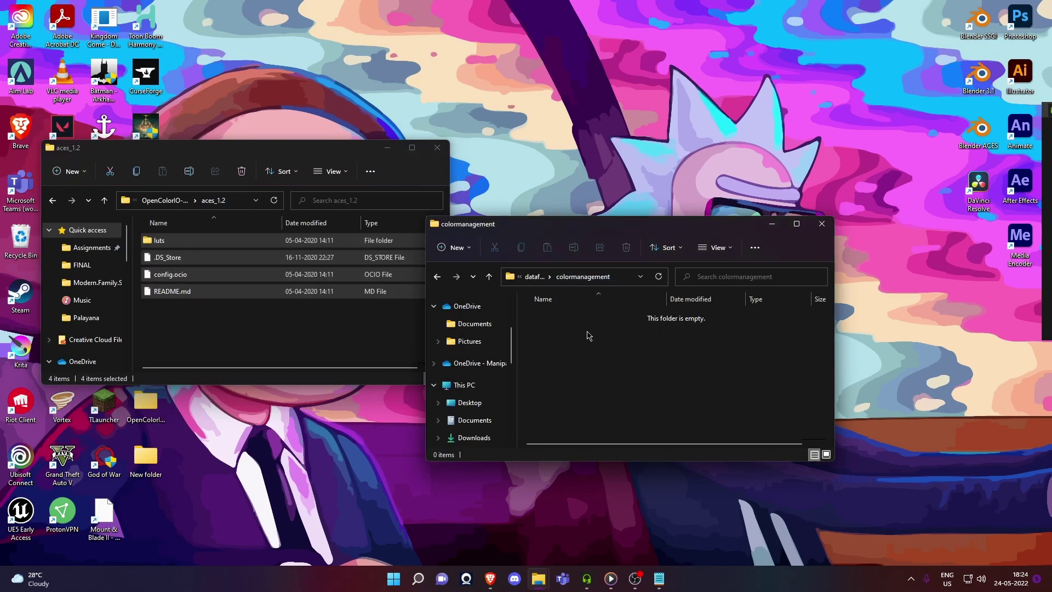
pyautogui.click(606, 405)
pyautogui.click(796, 223)
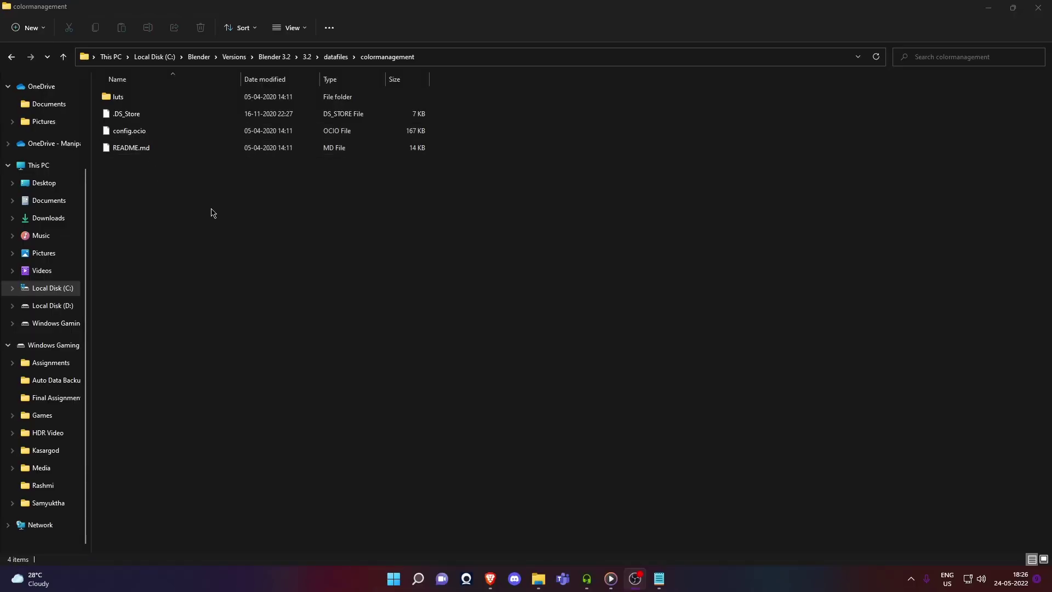
# Overwrite colormanagement's config.ocio with the 8 KB Google Drive version, then go to Blender 3.2
pyautogui.click(490, 579)
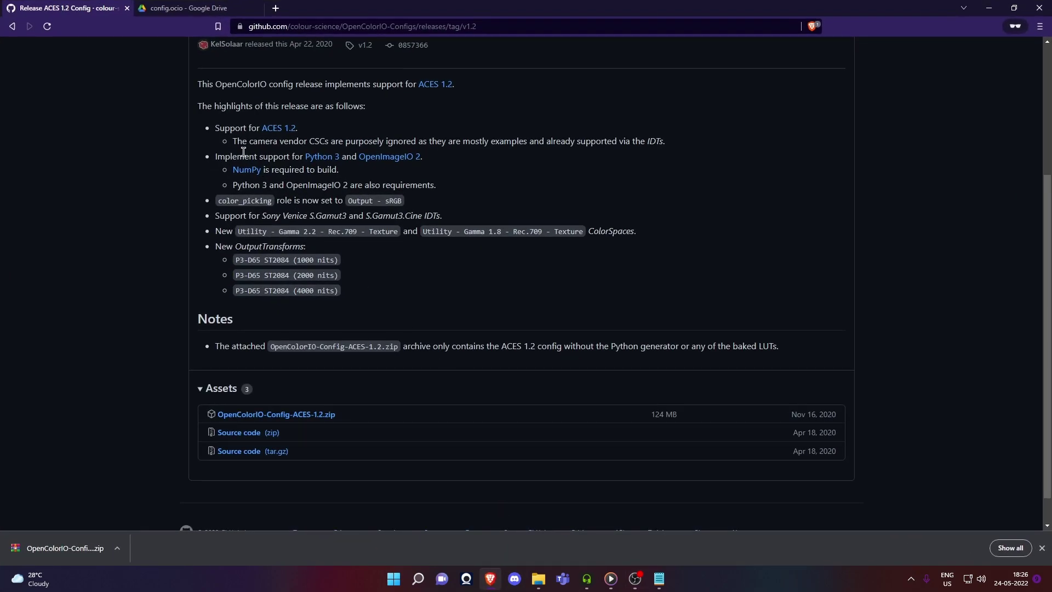
pyautogui.click(182, 4)
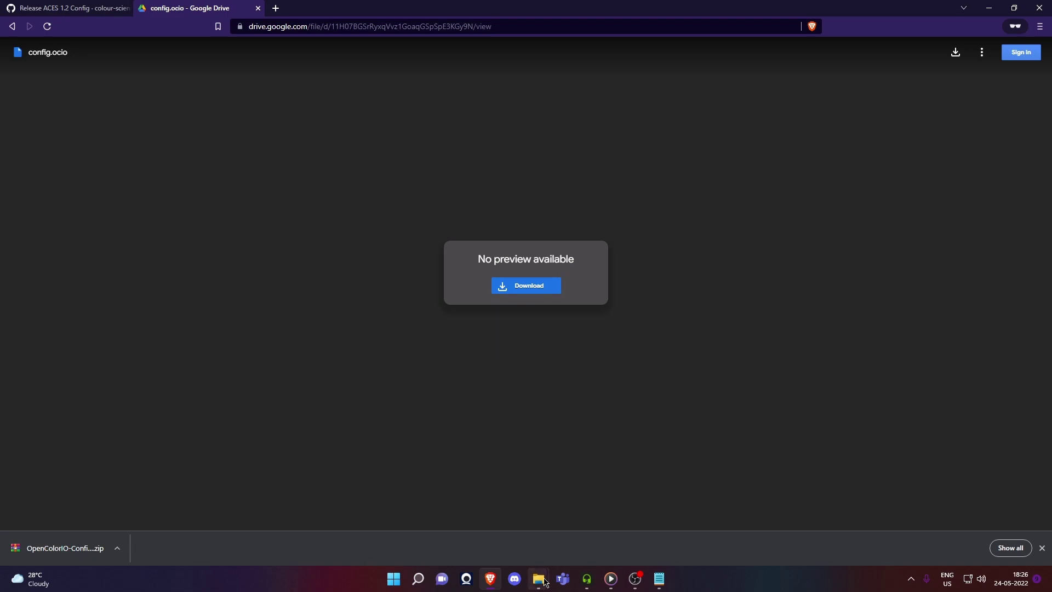
pyautogui.moveTo(543, 580)
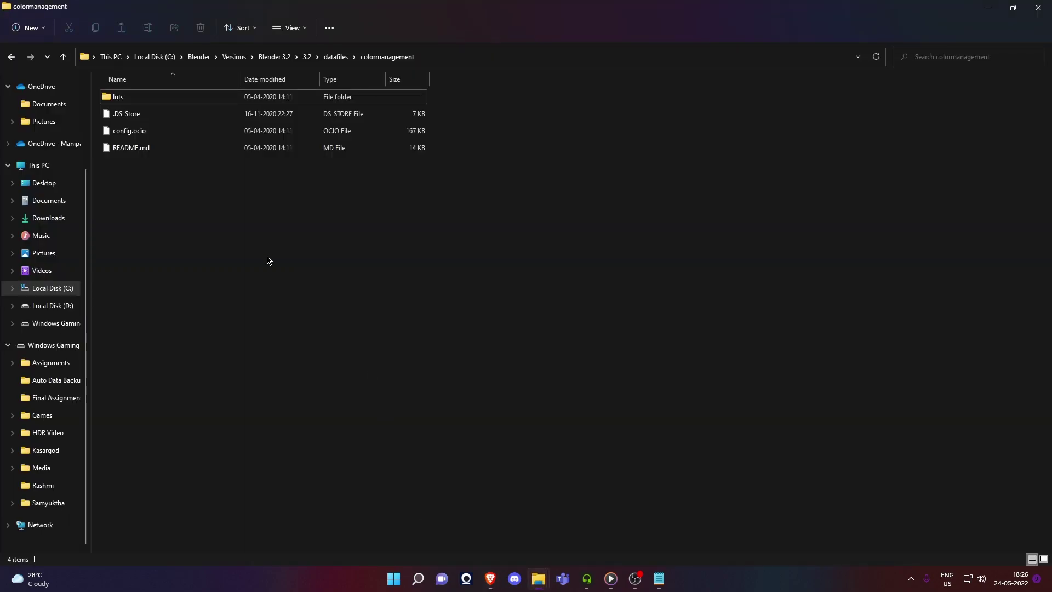
pyautogui.click(148, 135)
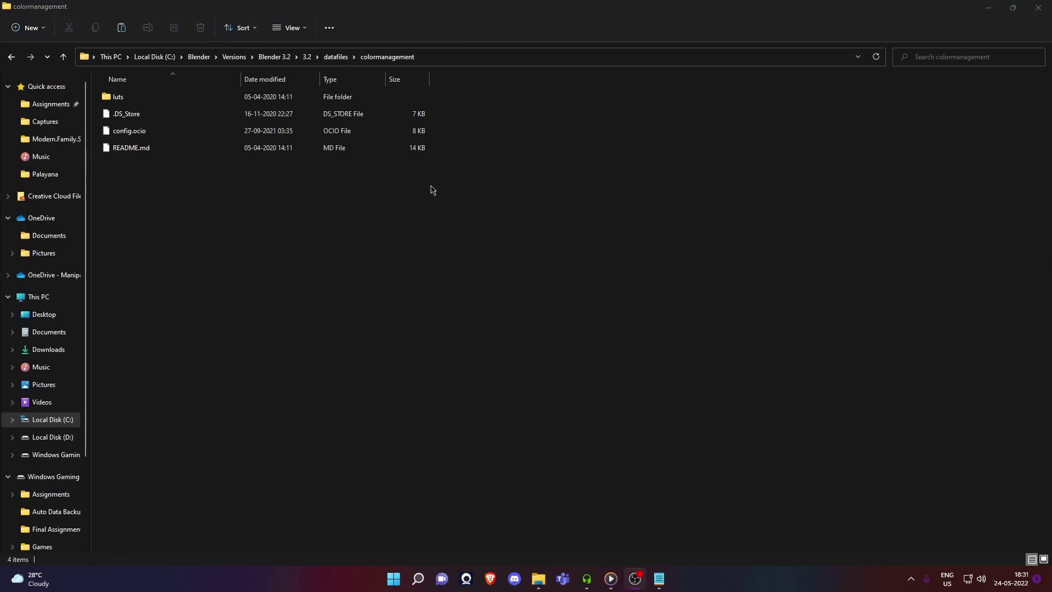
pyautogui.click(265, 190)
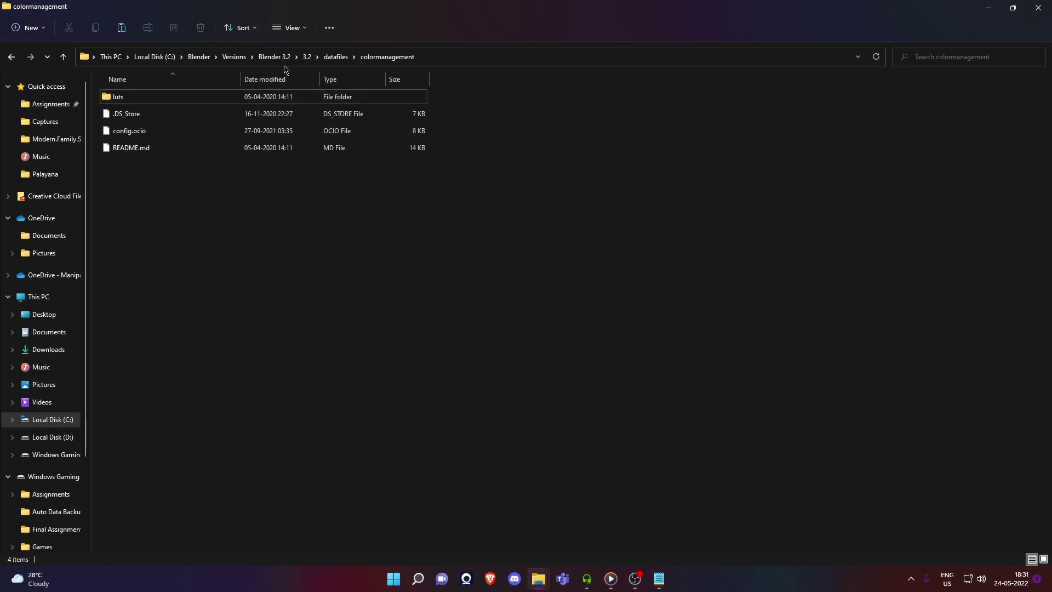
pyautogui.click(277, 57)
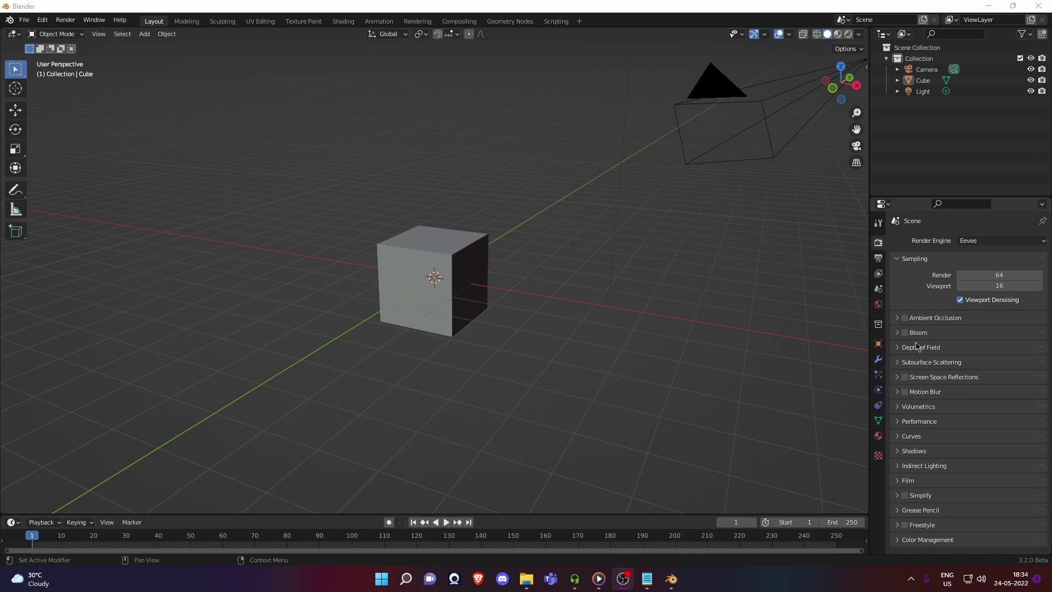
# Set Blender's Color Management view transform to sRGB under the ACES config
pyautogui.click(901, 540)
pyautogui.scroll(-4, 941, 477)
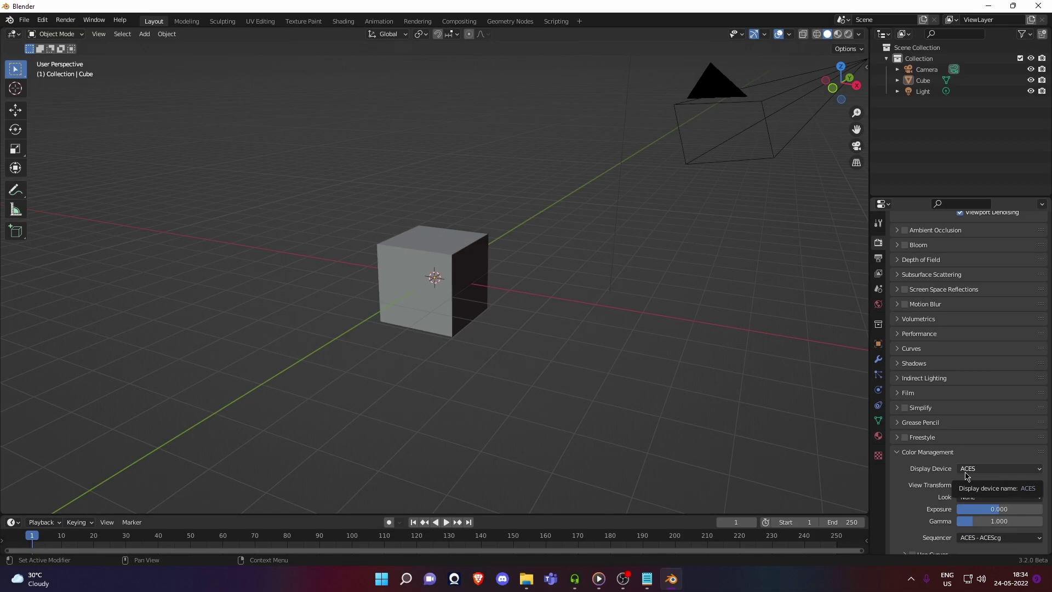
pyautogui.click(979, 486)
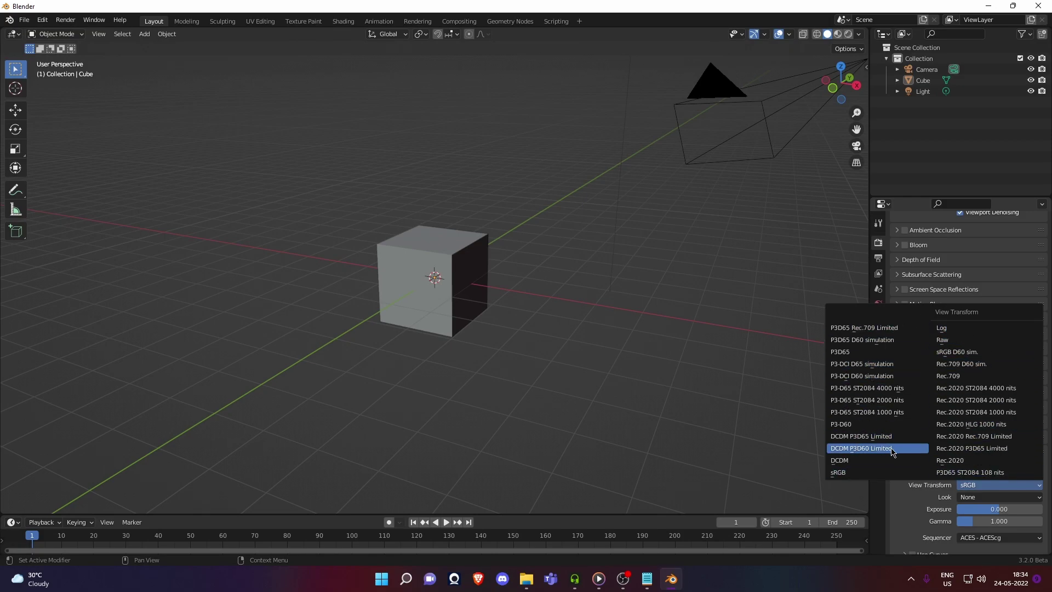
pyautogui.click(868, 473)
pyautogui.click(986, 486)
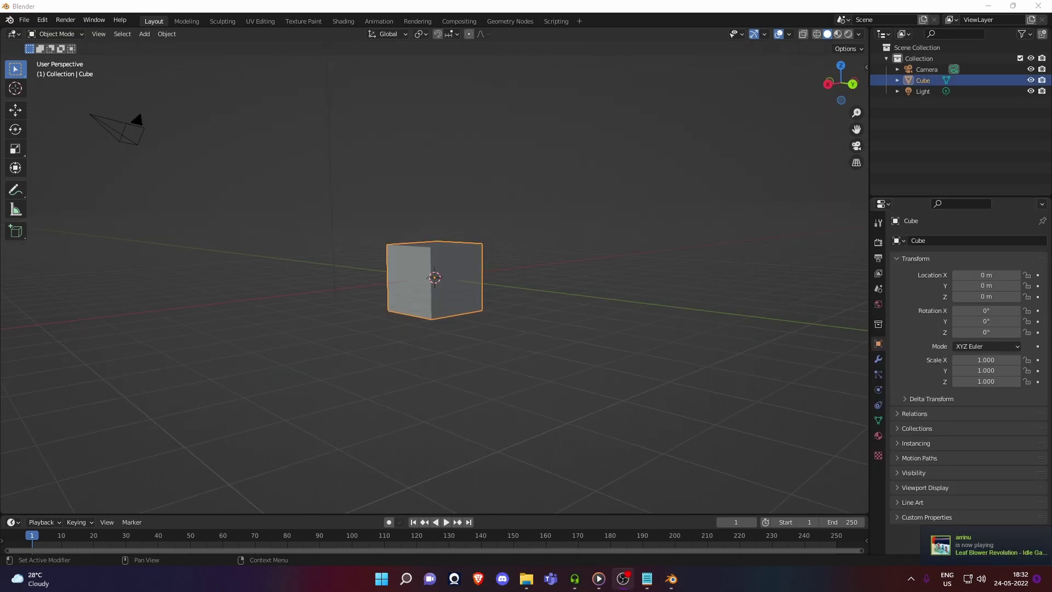
# Pick a red base colour for the cube's material on the colour wheel
pyautogui.moveTo(425, 190)
pyautogui.mouseDown(button='middle')
pyautogui.moveTo(594, 216)
pyautogui.moveTo(359, 214)
pyautogui.moveTo(426, 210)
pyautogui.mouseUp(button='middle')
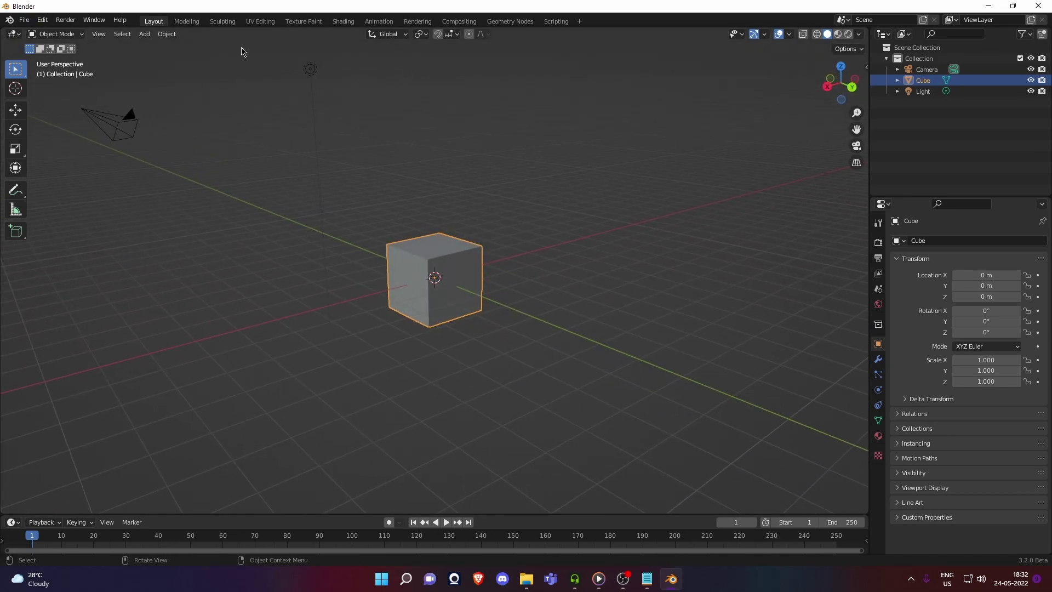
pyautogui.moveTo(319, 248); pyautogui.dragTo(499, 272, button='middle')
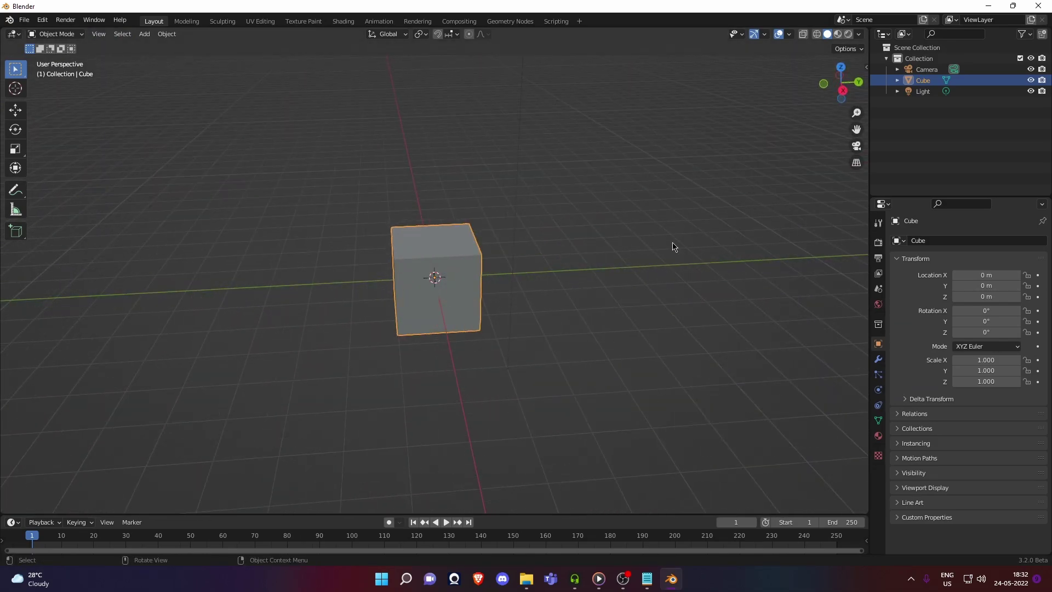
pyautogui.click(879, 436)
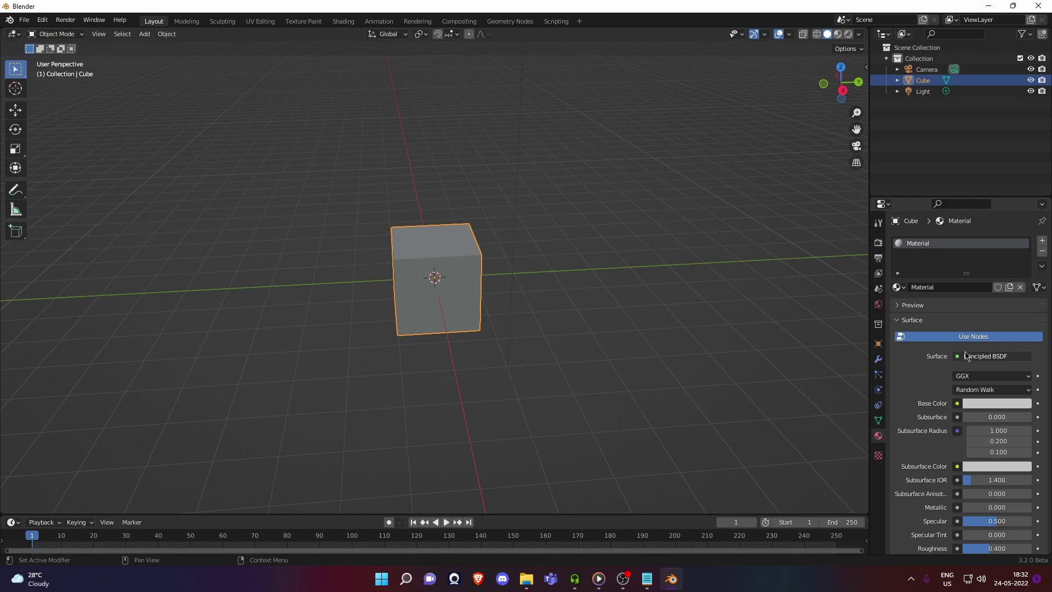
pyautogui.click(997, 404)
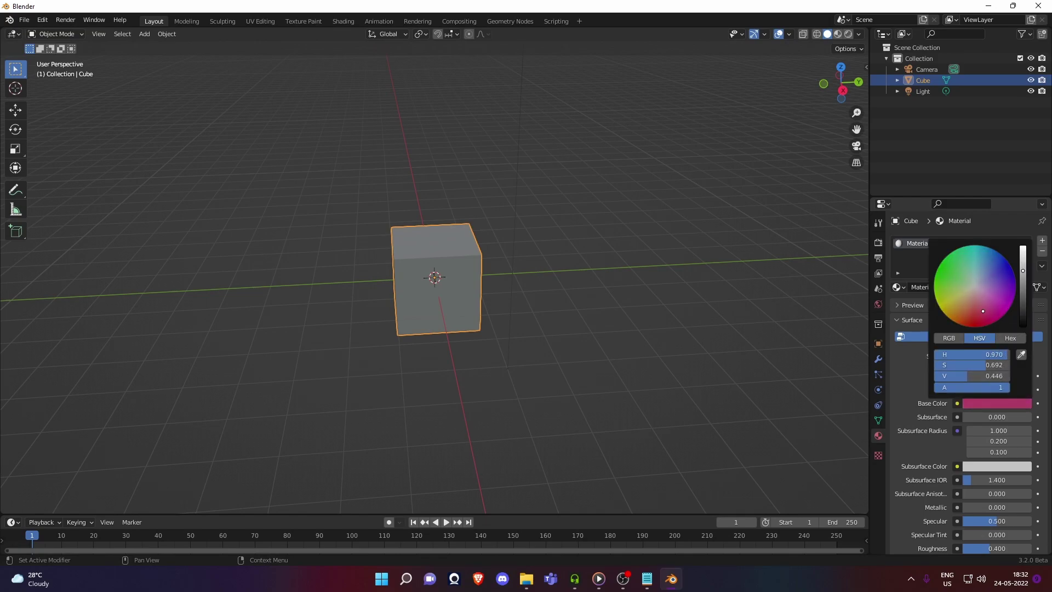
pyautogui.moveTo(968, 293)
pyautogui.mouseDown()
pyautogui.moveTo(980, 306)
pyautogui.moveTo(1023, 274)
pyautogui.moveTo(1022, 254)
pyautogui.mouseUp()
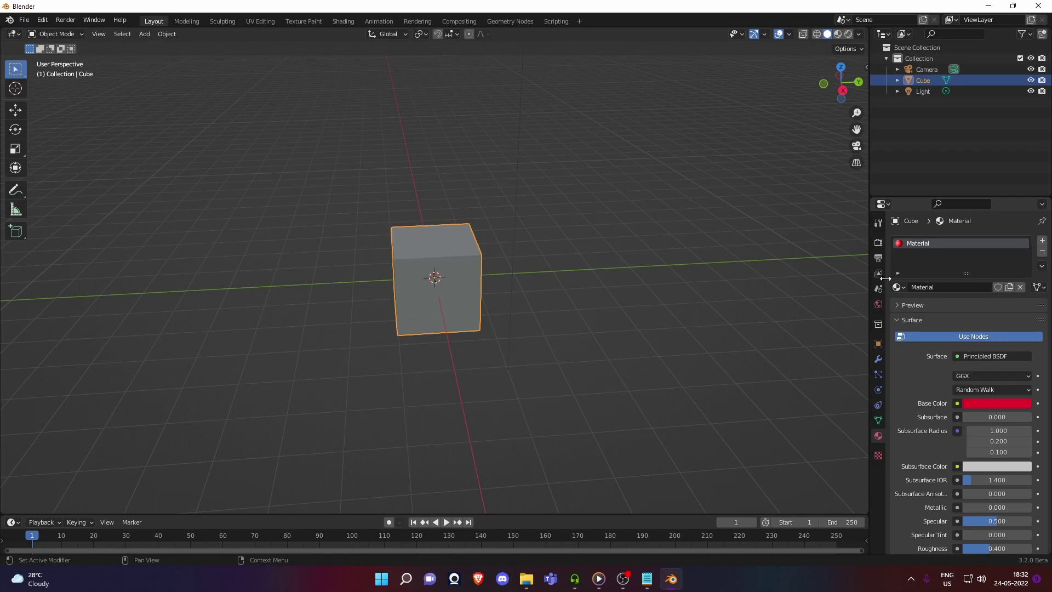
pyautogui.moveTo(451, 301); pyautogui.dragTo(521, 294, button='middle')
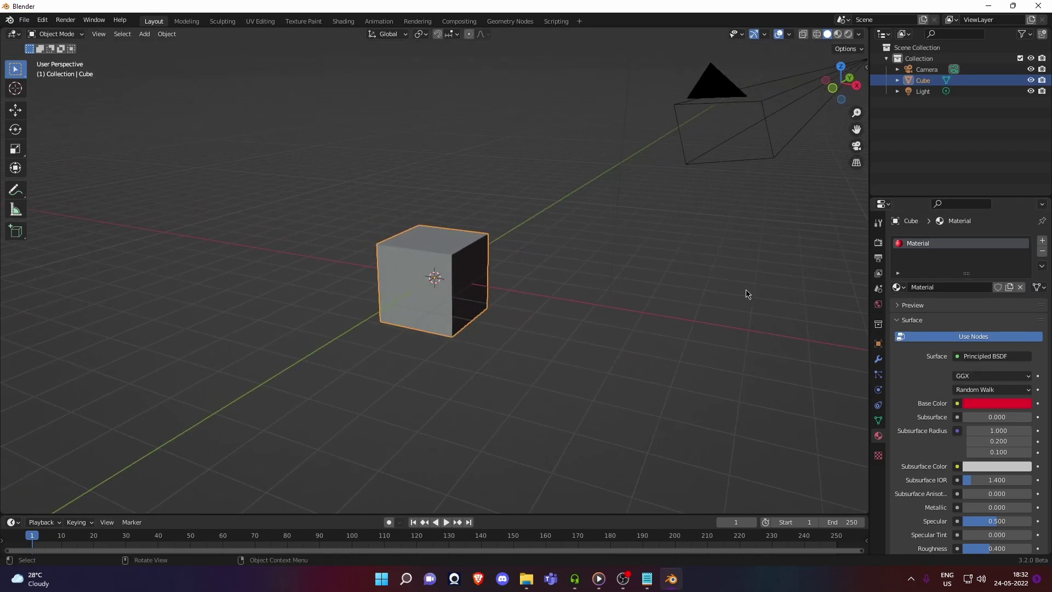
pyautogui.click(986, 403)
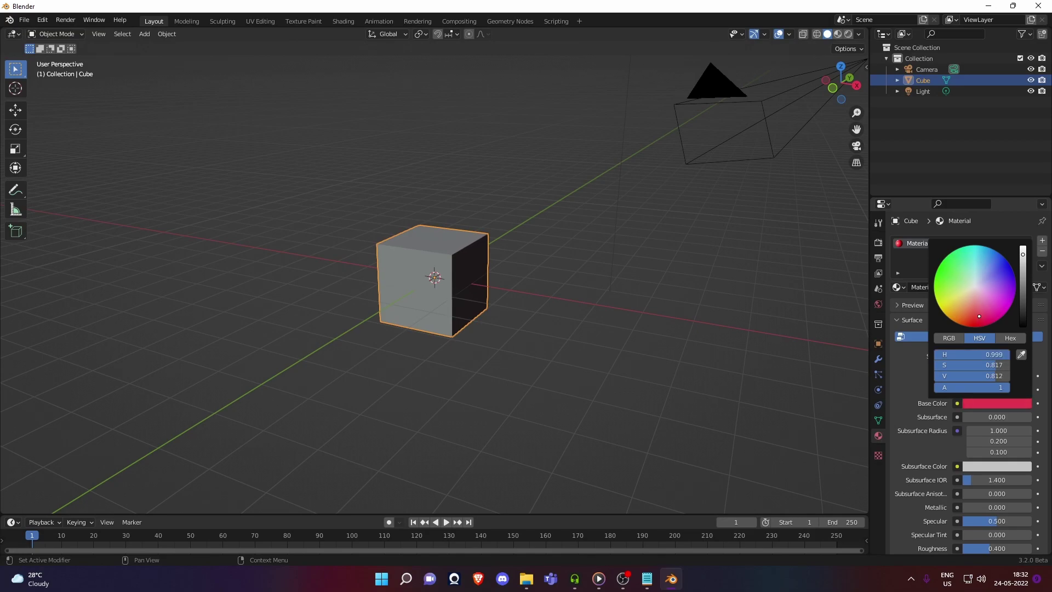
pyautogui.moveTo(989, 323); pyautogui.dragTo(980, 323)
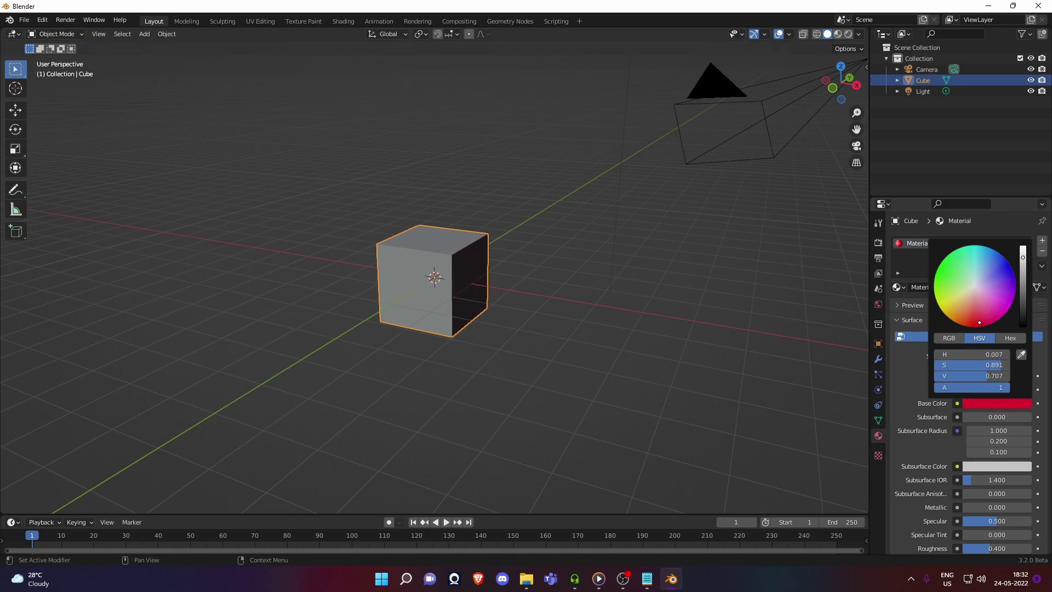
pyautogui.click(786, 305)
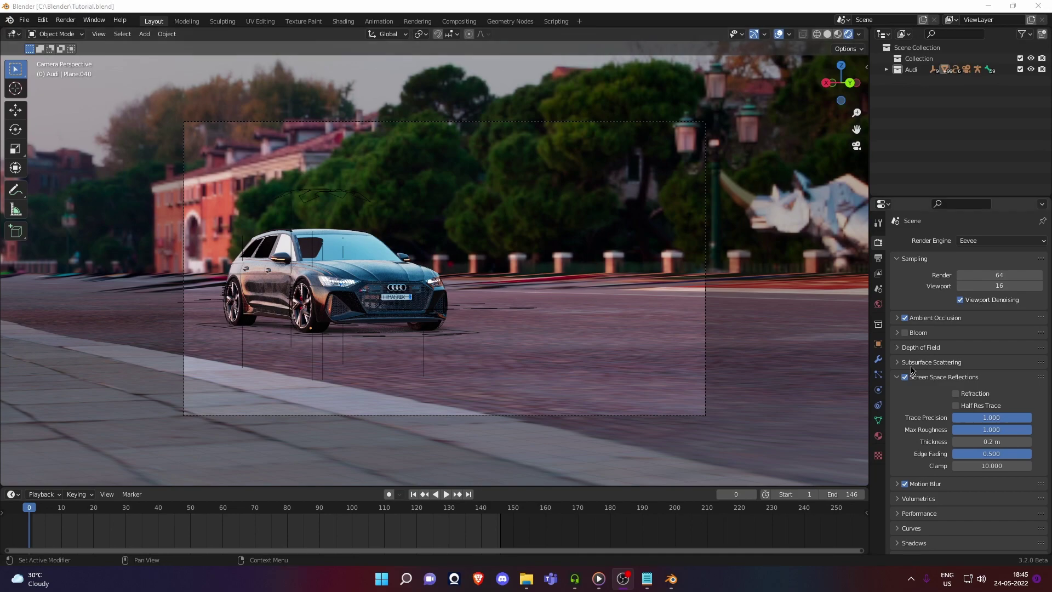
# Preview the Audi with the Rec.2020 ST2084 2000 nits view transform
pyautogui.scroll(-5, 975, 460)
pyautogui.moveTo(860, 480); pyautogui.dragTo(460, 335, button='middle')
pyautogui.rightClick(433, 315)
pyautogui.scroll(3, 413, 333)
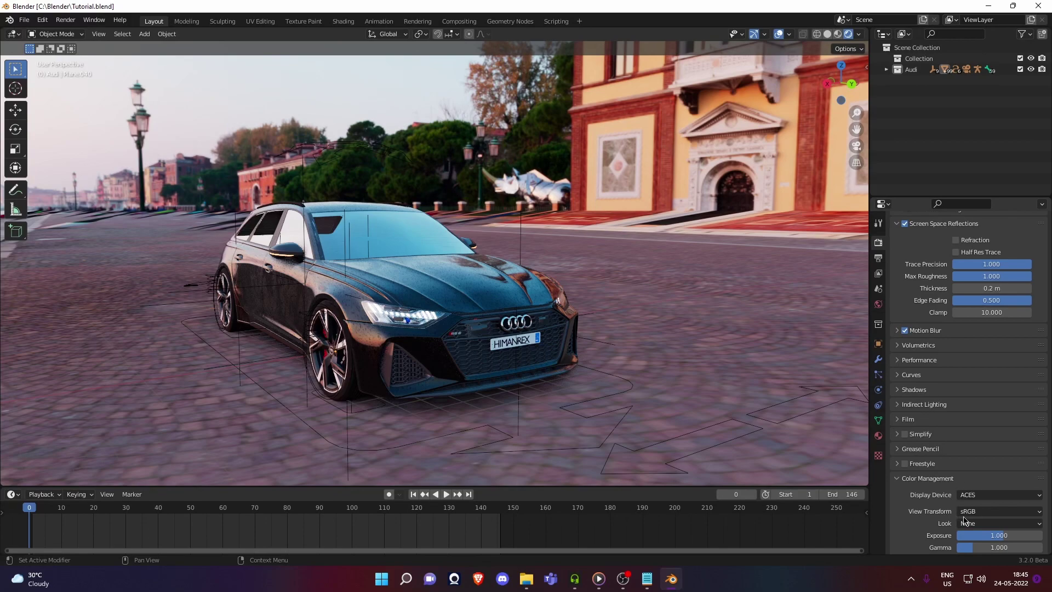
pyautogui.scroll(-2, 959, 481)
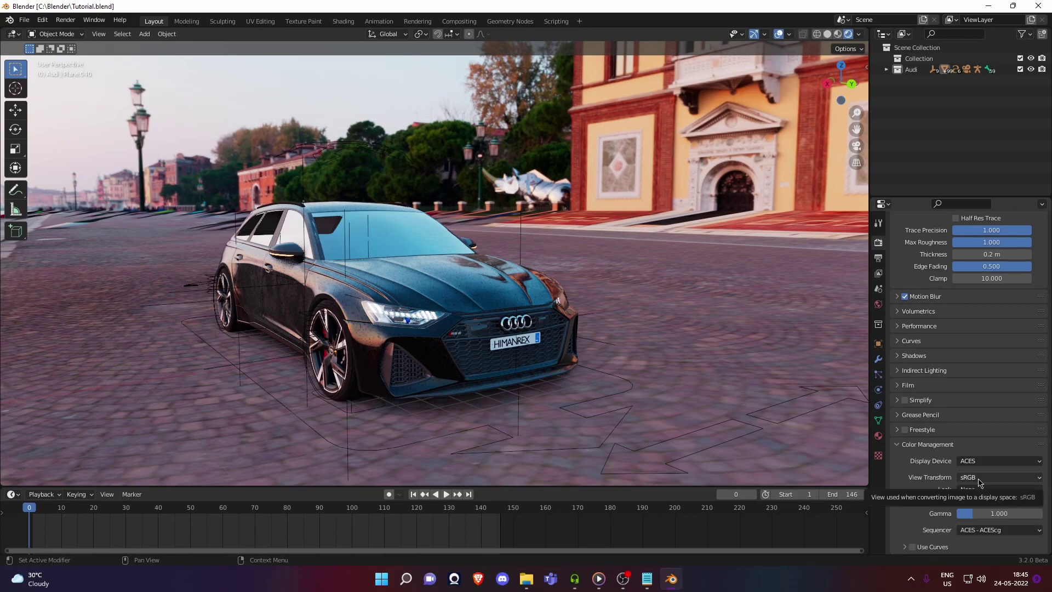
pyautogui.click(978, 480)
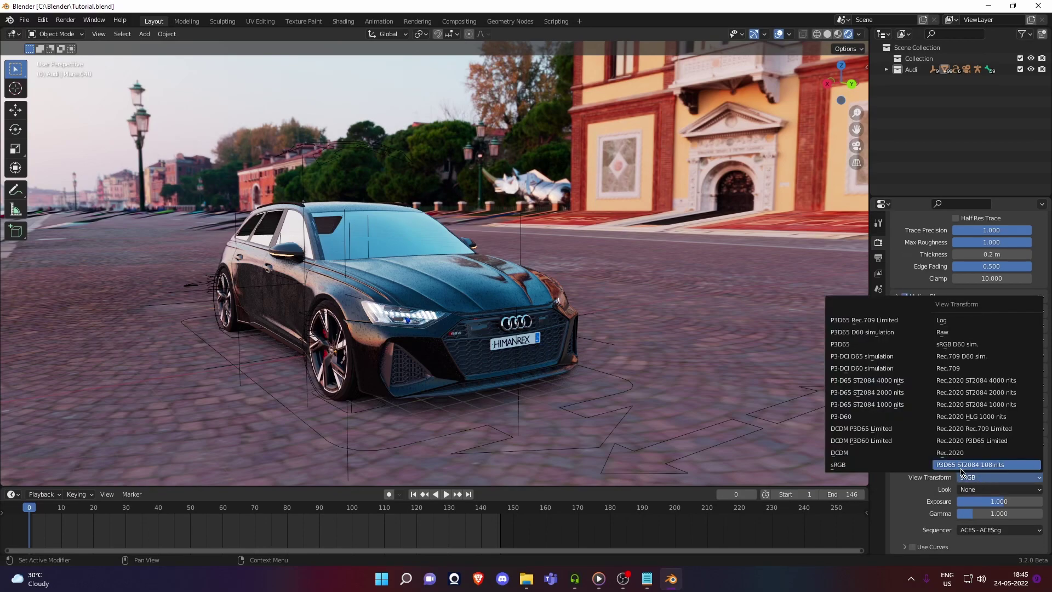
pyautogui.click(976, 392)
pyautogui.moveTo(646, 352); pyautogui.dragTo(658, 345, button='middle')
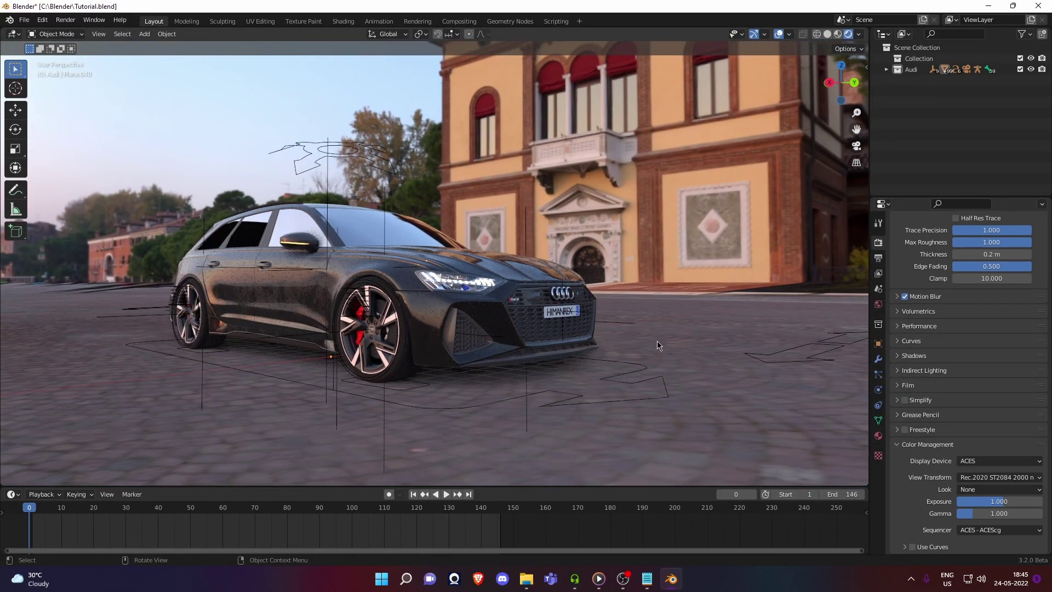
# Switch the view transform back to sRGB and orbit to a front three-quarter view
pyautogui.click(978, 479)
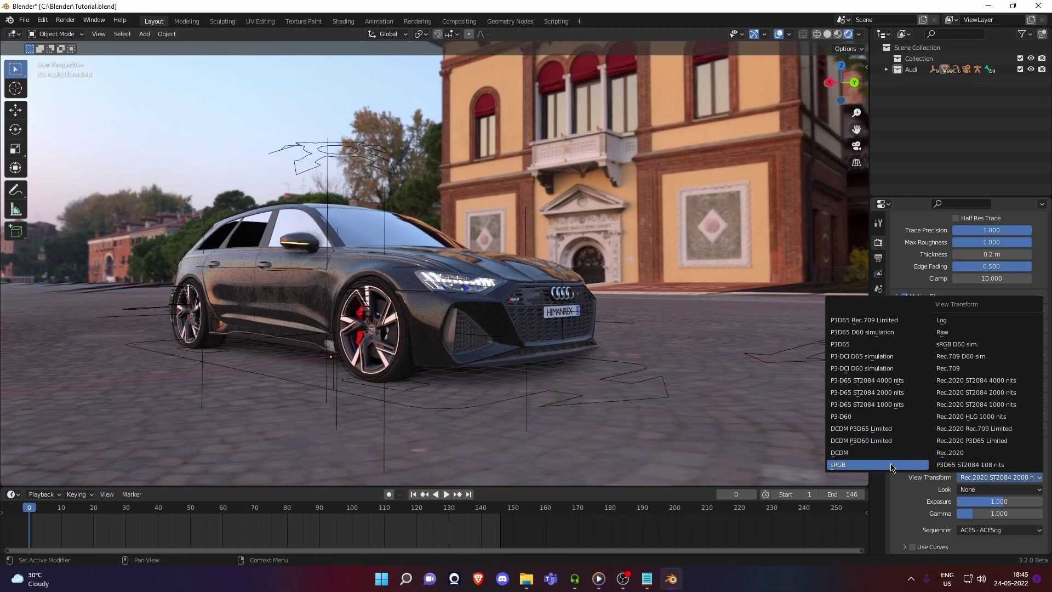
pyautogui.click(876, 464)
pyautogui.moveTo(659, 338); pyautogui.dragTo(521, 267, button='middle')
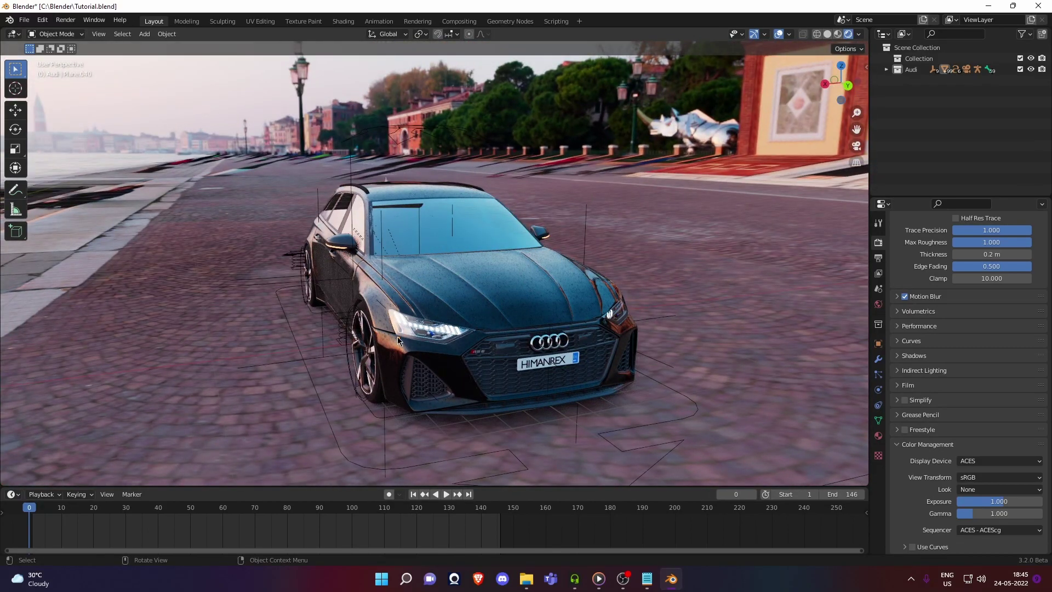
pyautogui.moveTo(396, 337); pyautogui.dragTo(846, 419, button='middle')
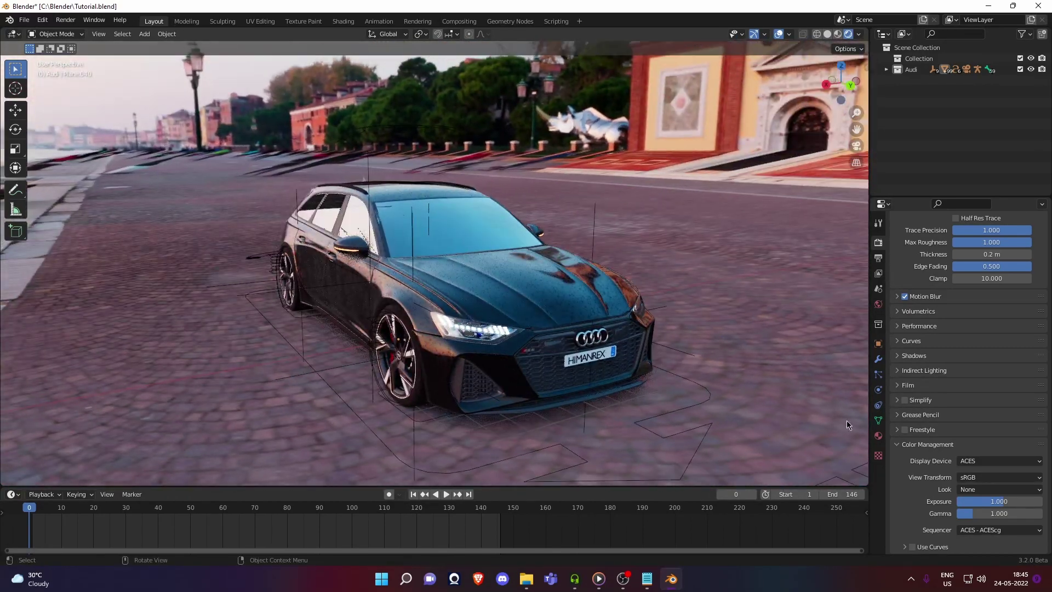
pyautogui.click(980, 477)
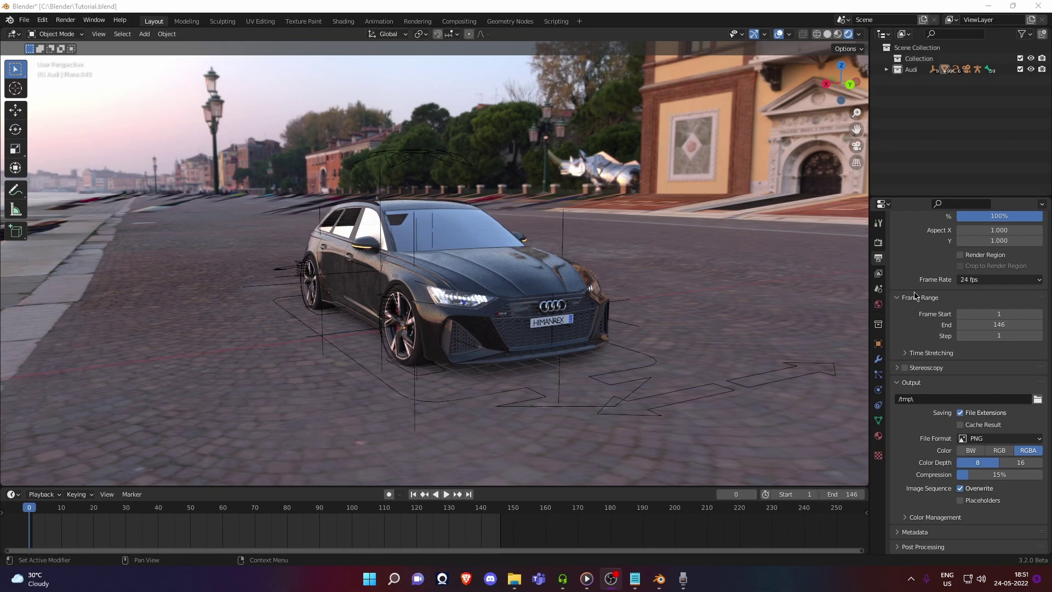
# Open the Output File Format list, currently set to PNG
pyautogui.click(984, 439)
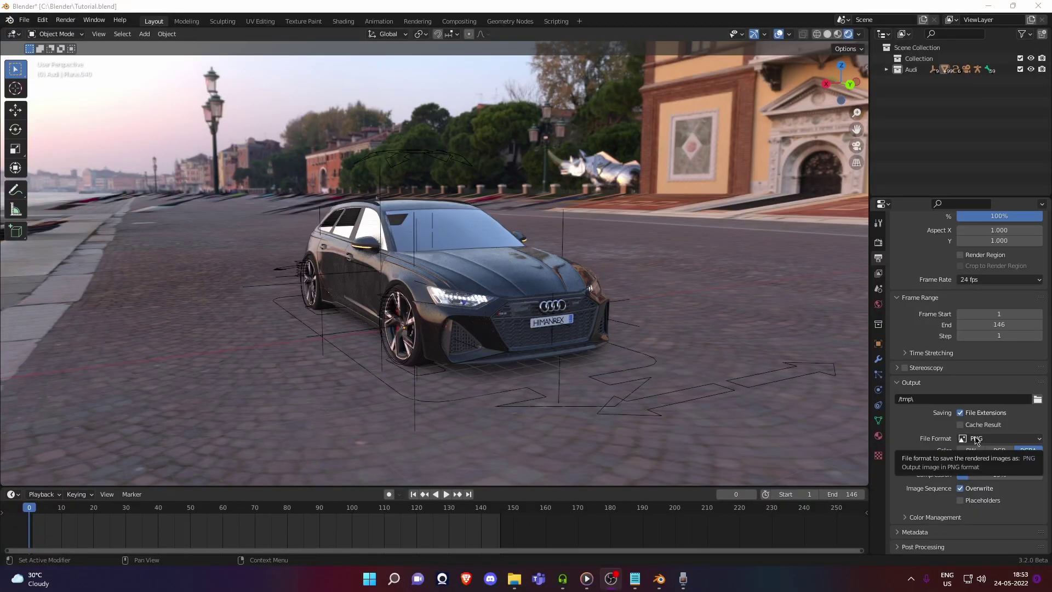
# Show the render output's File Format list of image and movie formats
pyautogui.click(977, 439)
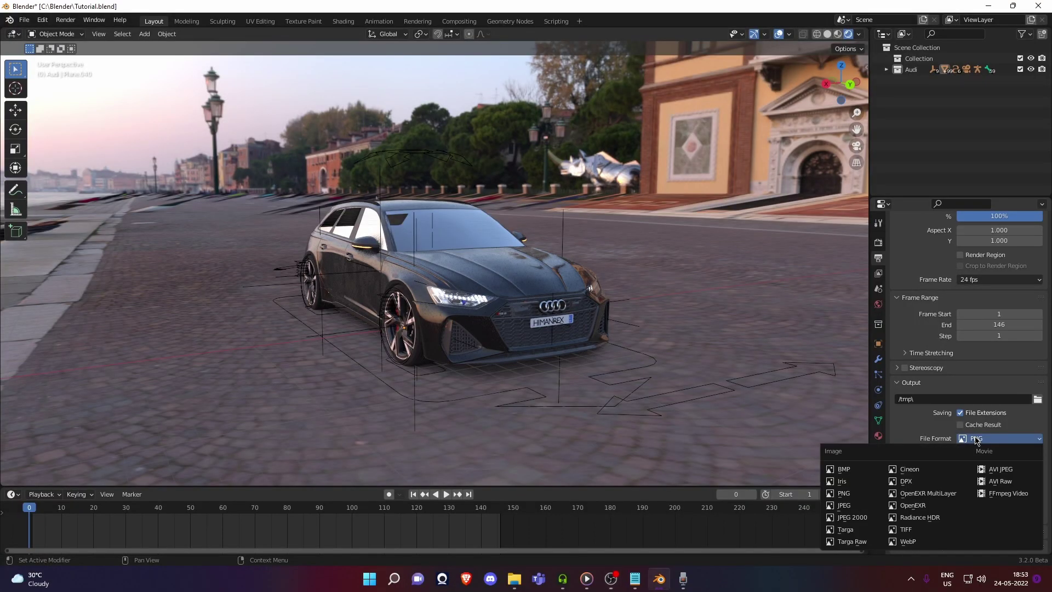
# Pick TIFF as the output format, then set the view transform to Rec.2020 ST2084 1000 nits
pyautogui.click(913, 531)
pyautogui.click(879, 246)
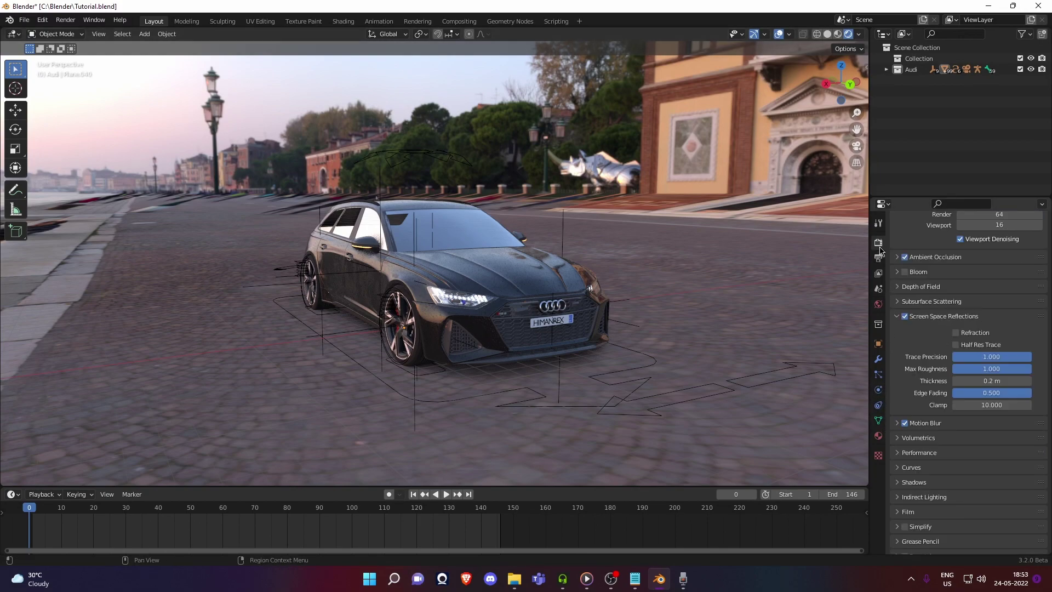
pyautogui.scroll(-5, 953, 471)
pyautogui.click(991, 494)
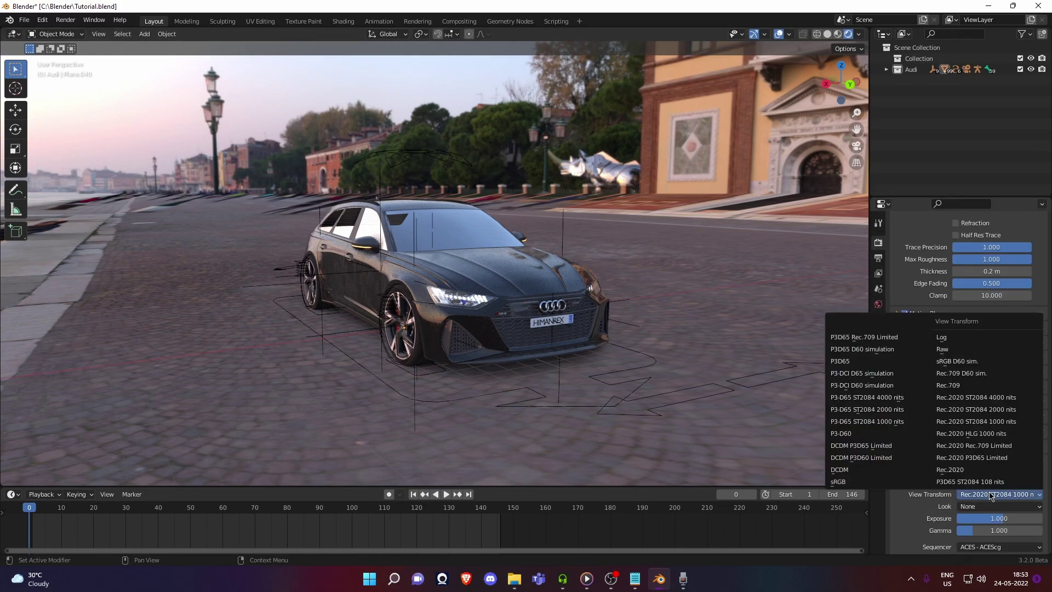
pyautogui.click(985, 423)
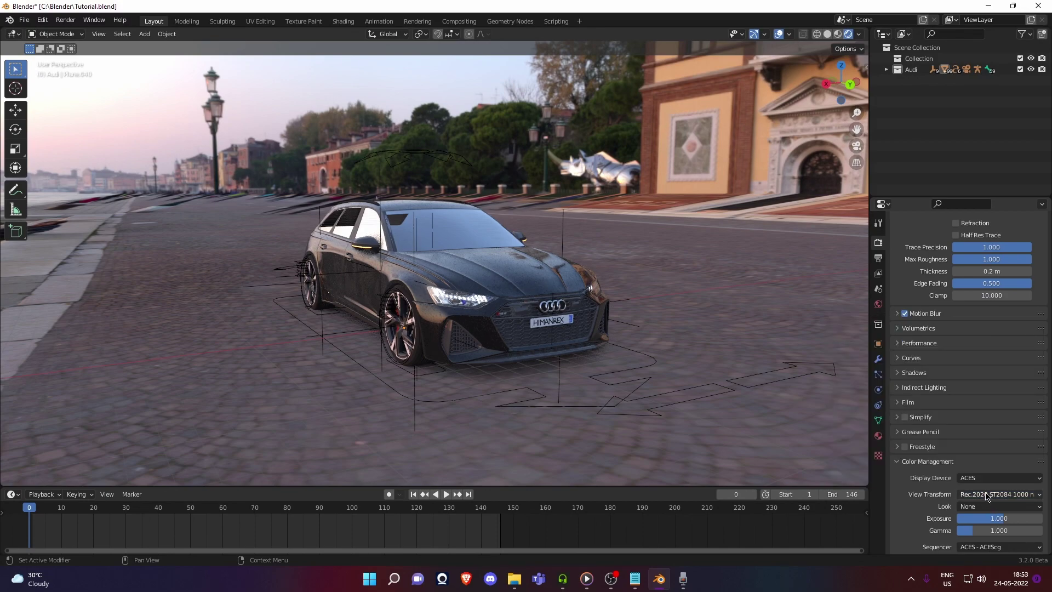
# Compare the car in sRGB, then settle back on Rec.2020 ST2084 1000 nits
pyautogui.click(986, 494)
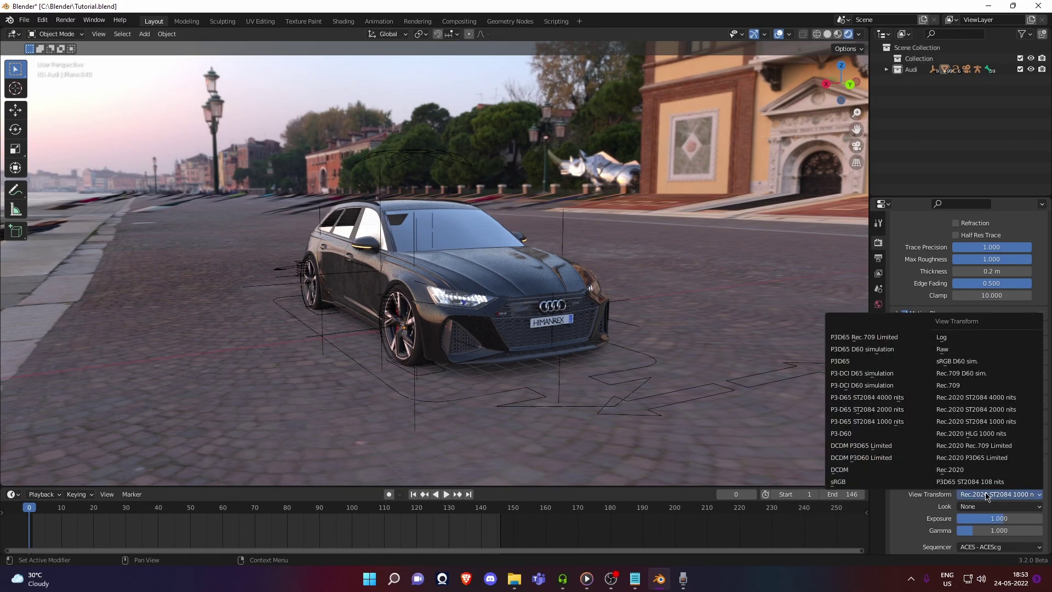
pyautogui.click(986, 495)
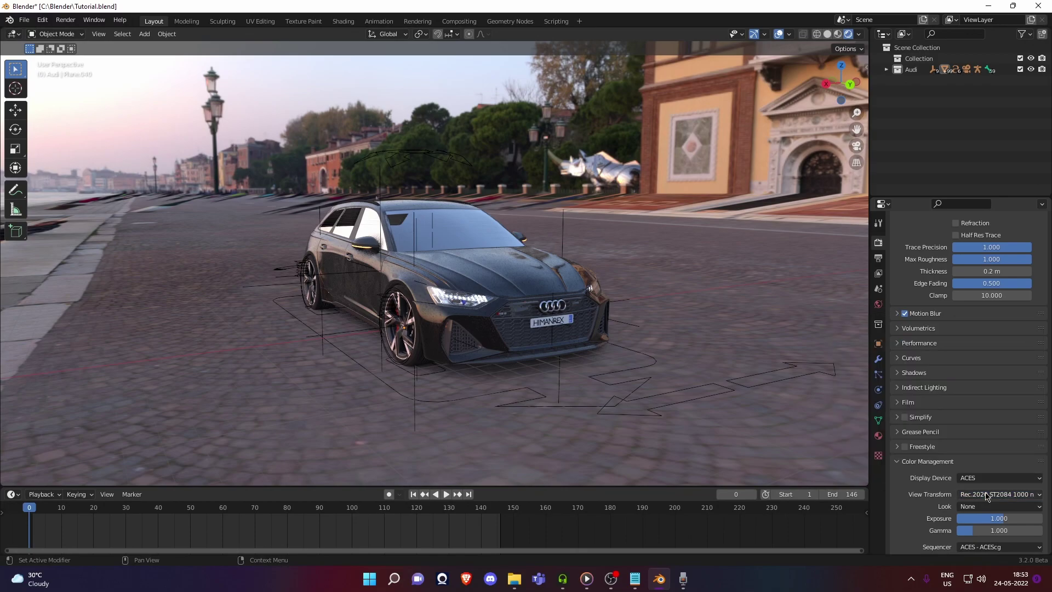
pyautogui.click(986, 495)
pyautogui.click(838, 482)
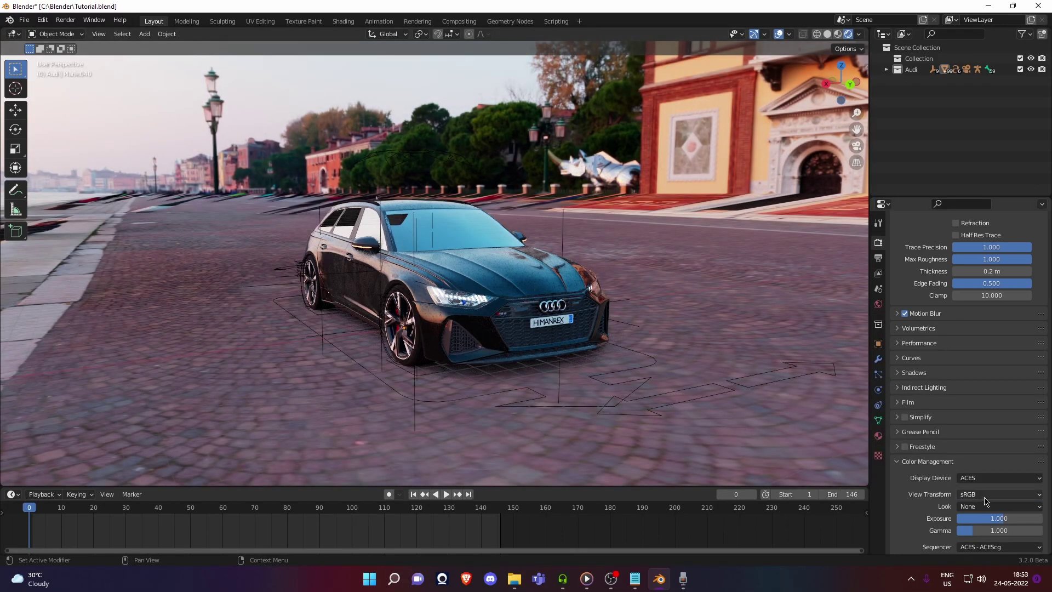
pyautogui.moveTo(725, 423); pyautogui.dragTo(564, 363, button='middle')
pyautogui.click(967, 495)
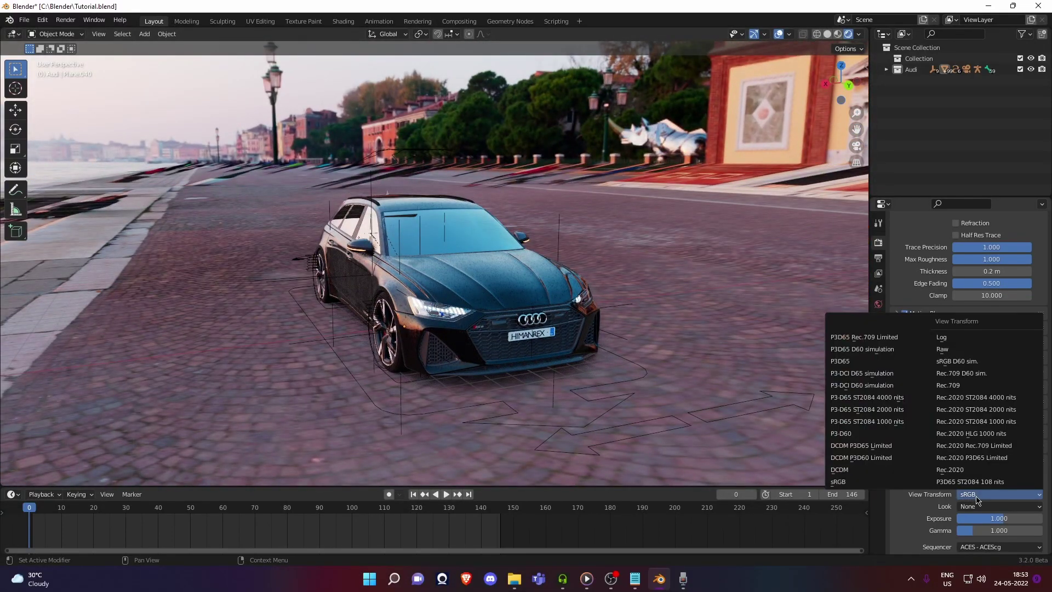
pyautogui.click(982, 422)
# Make the render output save OpenEXR images instead of PNG
pyautogui.click(878, 258)
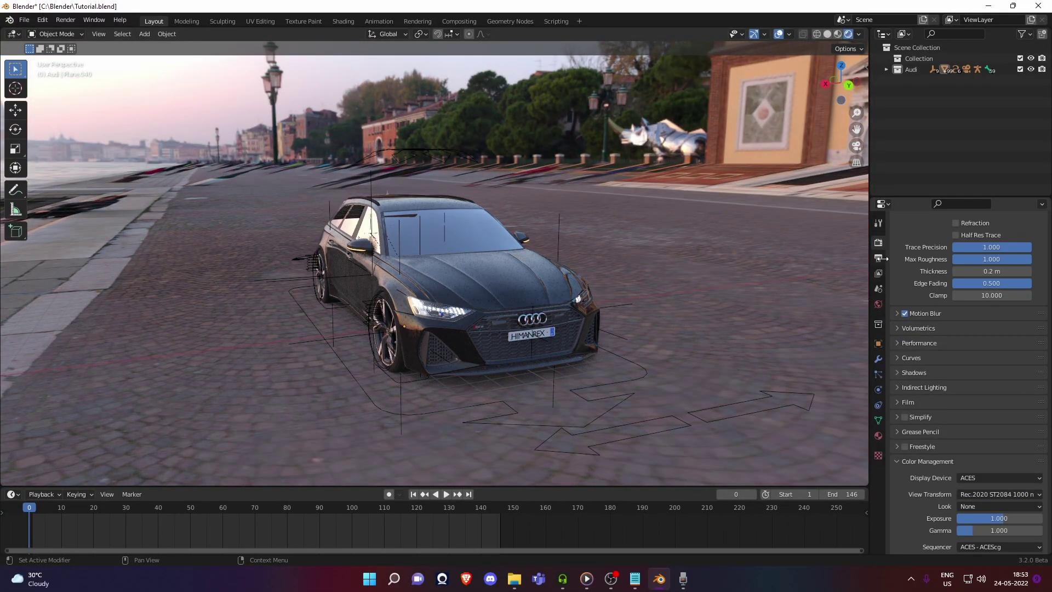
pyautogui.click(995, 438)
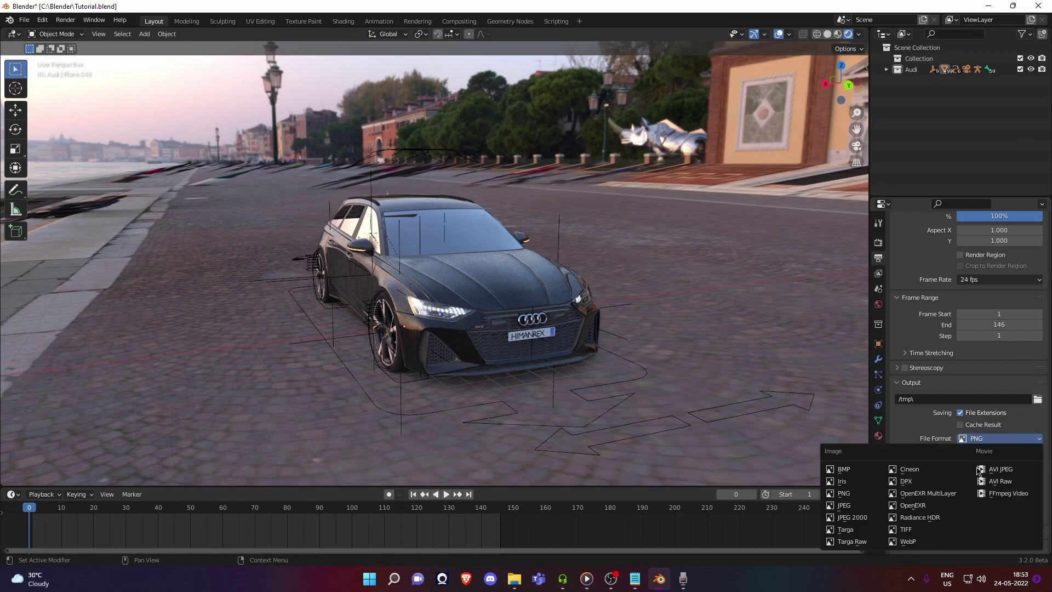
pyautogui.click(937, 511)
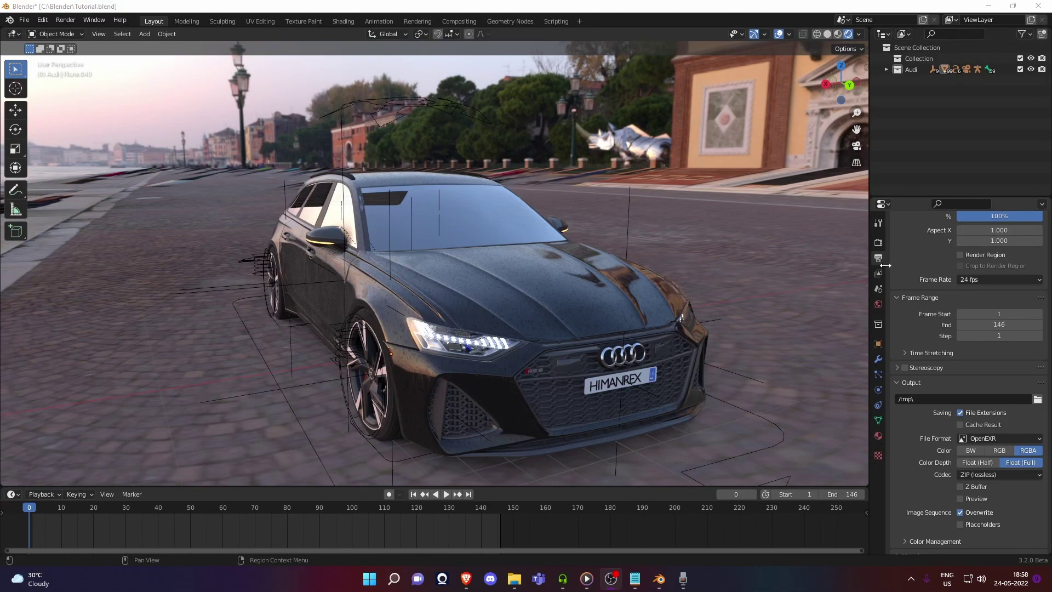
# Confirm the view transform and OpenEXR format, and set the EXR codec to DWAA (lossy)
pyautogui.click(878, 242)
pyautogui.scroll(-5, 969, 340)
pyautogui.click(995, 477)
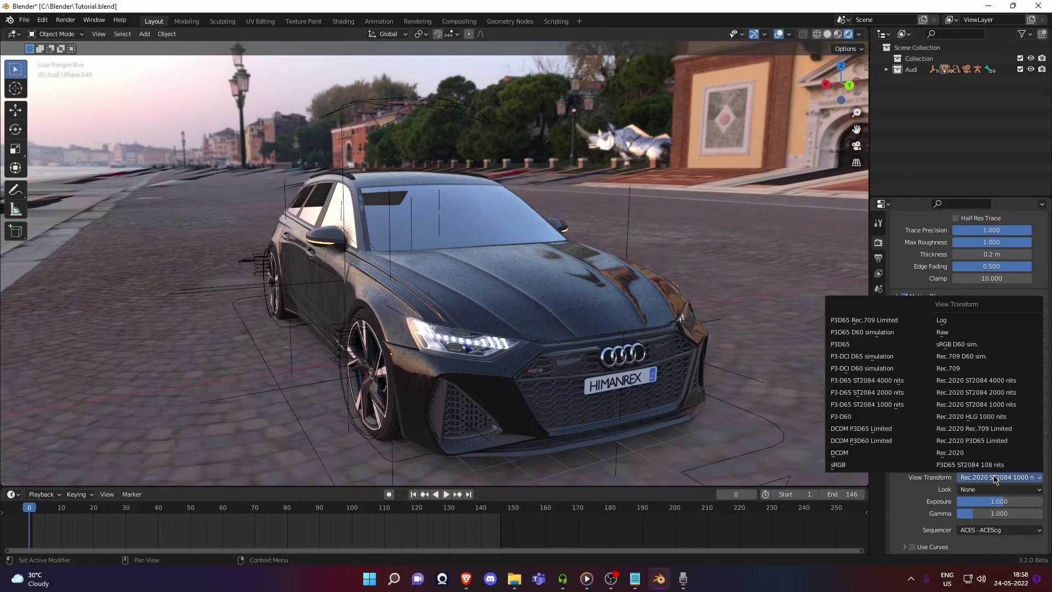
pyautogui.click(950, 333)
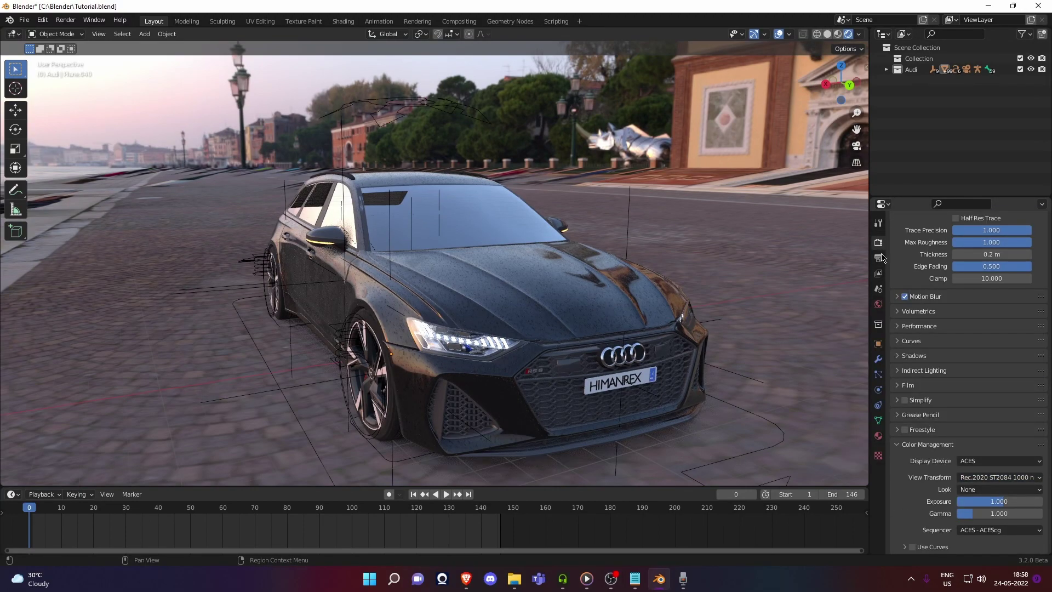
pyautogui.click(878, 257)
pyautogui.click(997, 415)
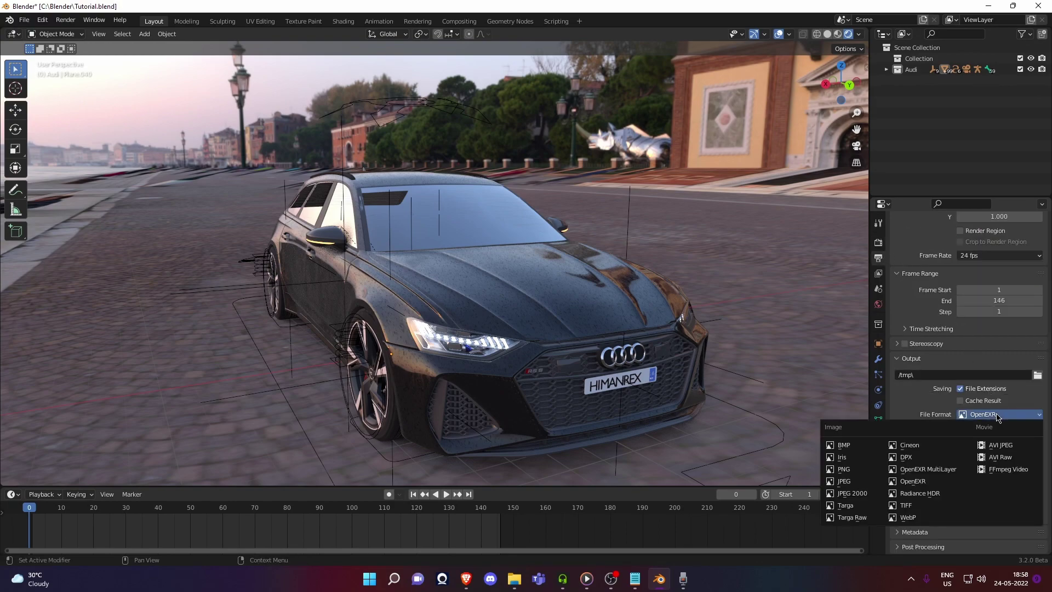
pyautogui.click(997, 417)
pyautogui.click(997, 450)
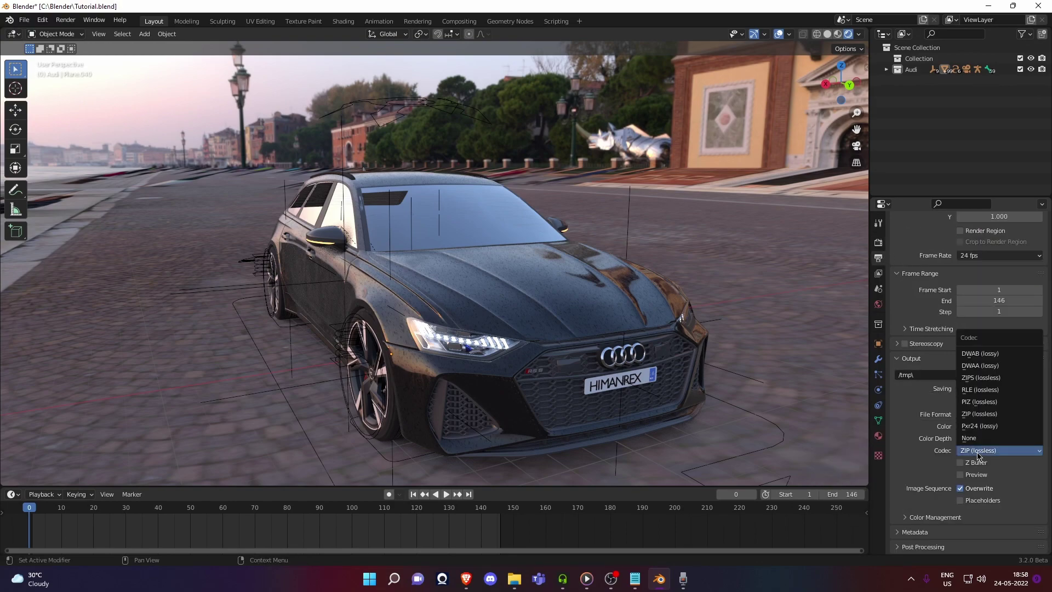
pyautogui.click(984, 369)
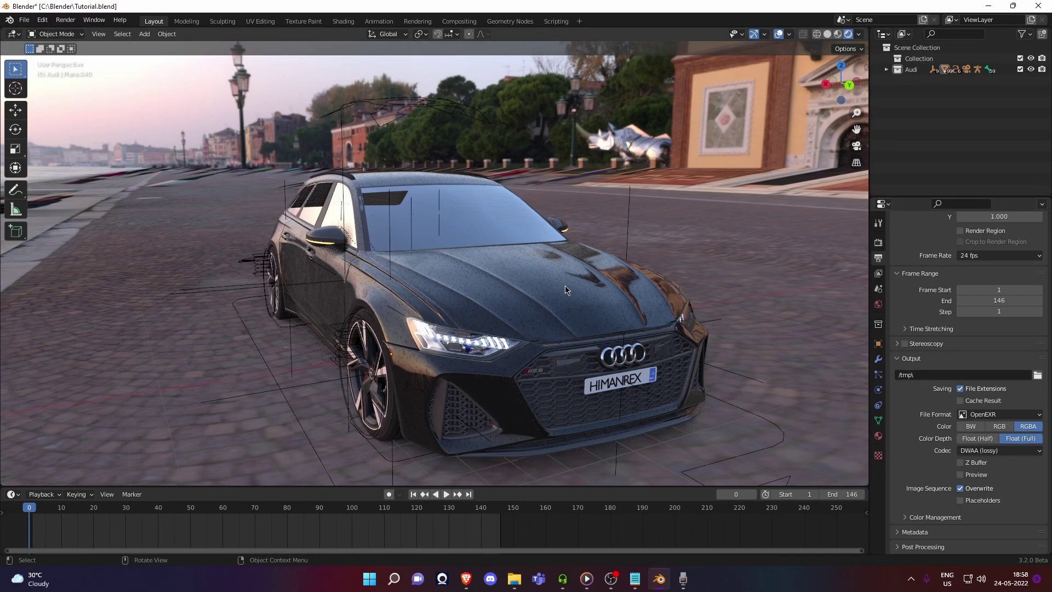
# Switch to the scene camera view and render the full animation
pyautogui.press('KP_0')
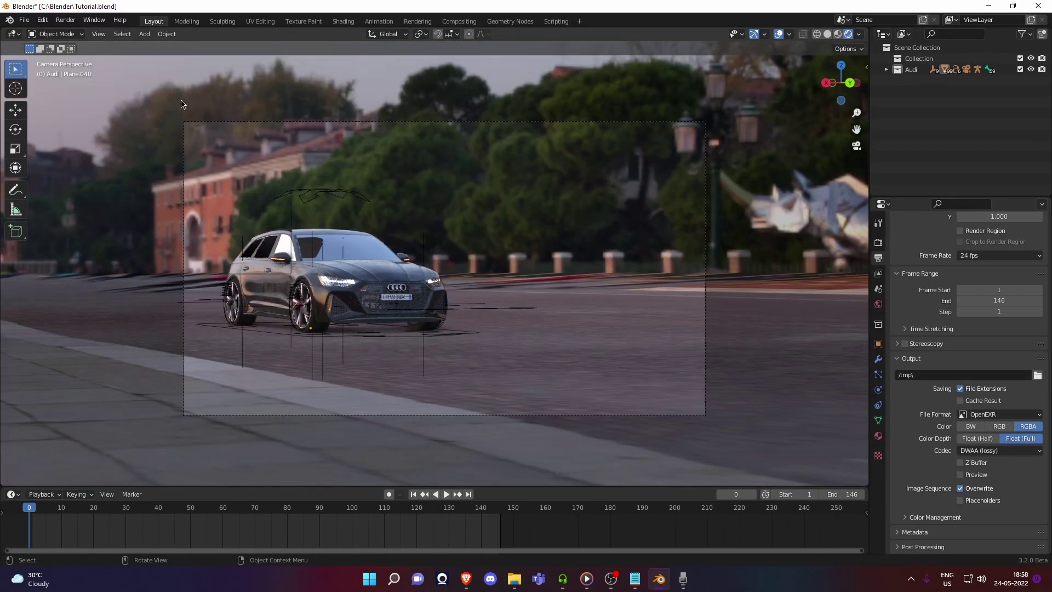
pyautogui.click(66, 21)
pyautogui.click(107, 44)
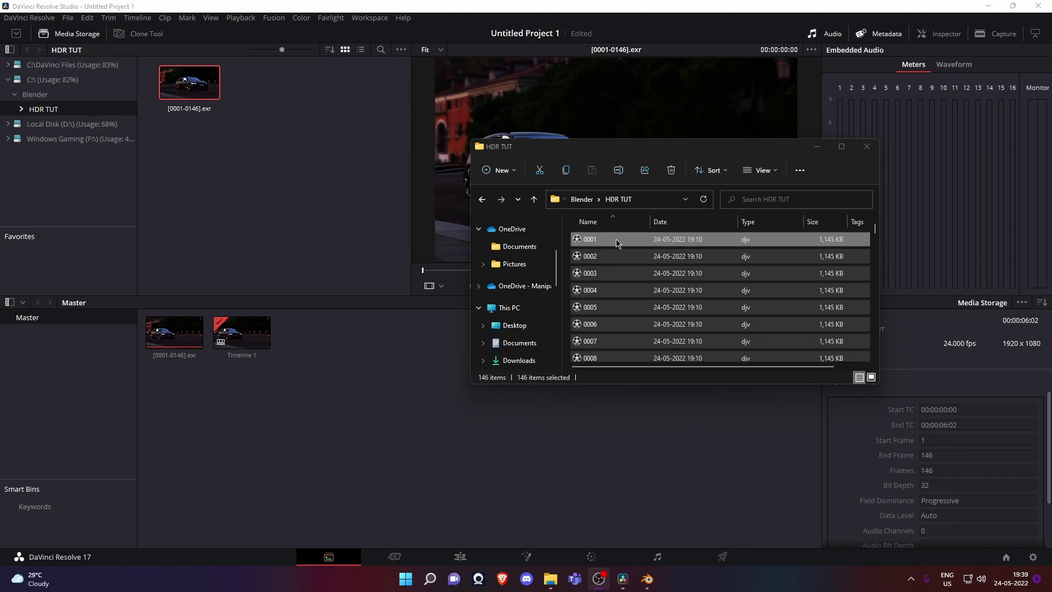
# Drag the 146 HDR TUT frames into Media Storage as [0001-0146].exr and close the file window
pyautogui.scroll(-7, 634, 265)
pyautogui.scroll(7, 634, 265)
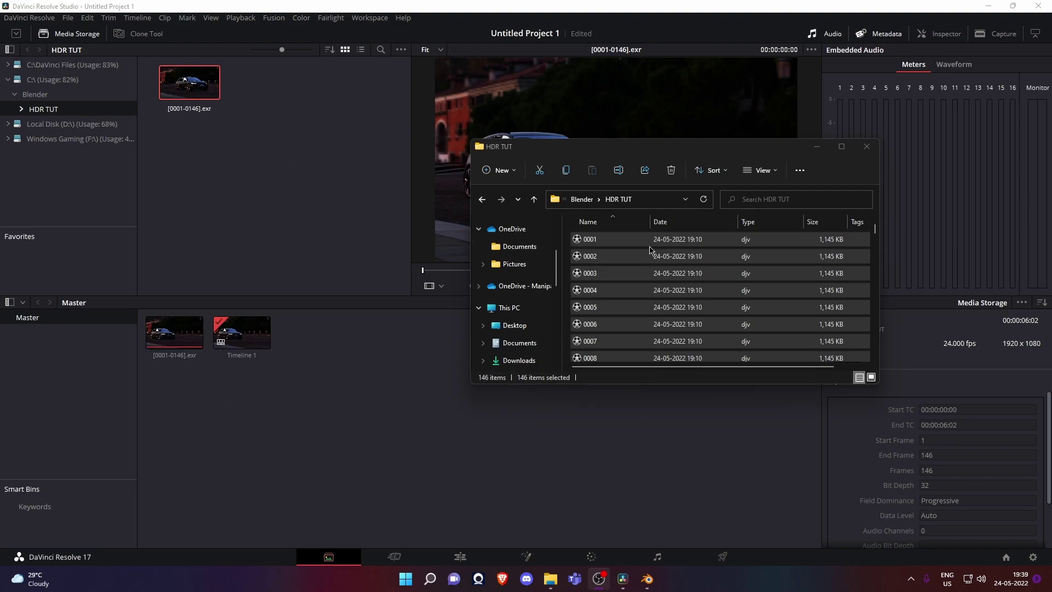
pyautogui.click(652, 258)
pyautogui.moveTo(600, 241); pyautogui.dragTo(282, 101)
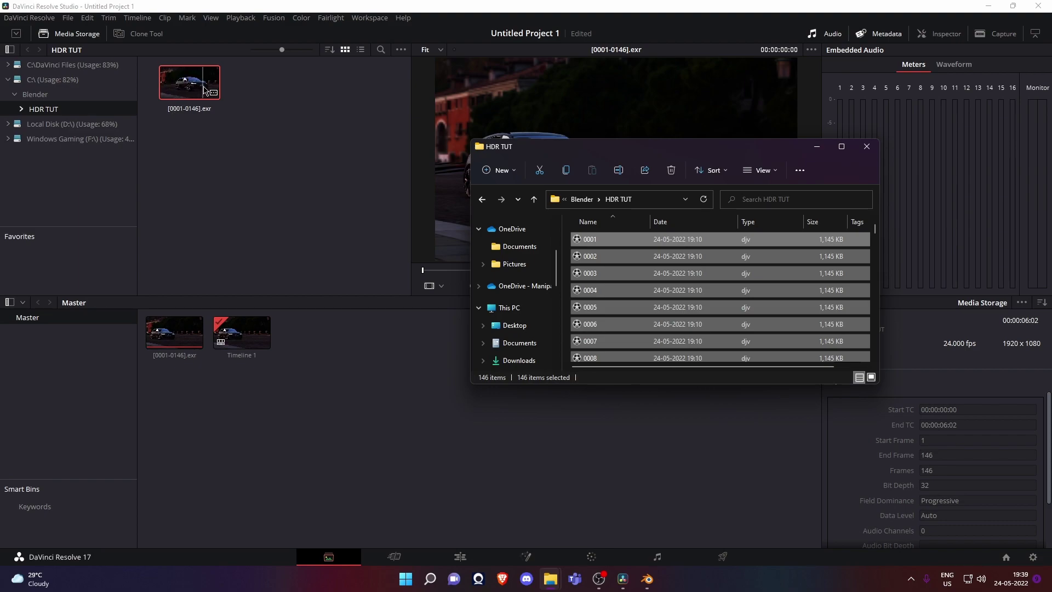
pyautogui.click(268, 158)
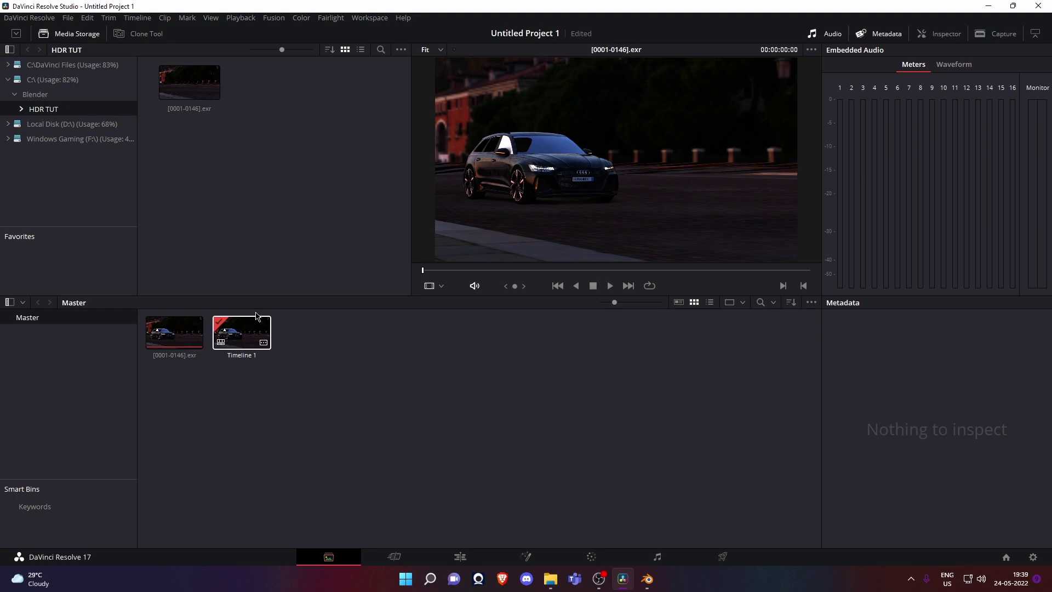
# Go to the Edit page and scrub the [0001-0146].exr clip on Timeline 1
pyautogui.click(468, 559)
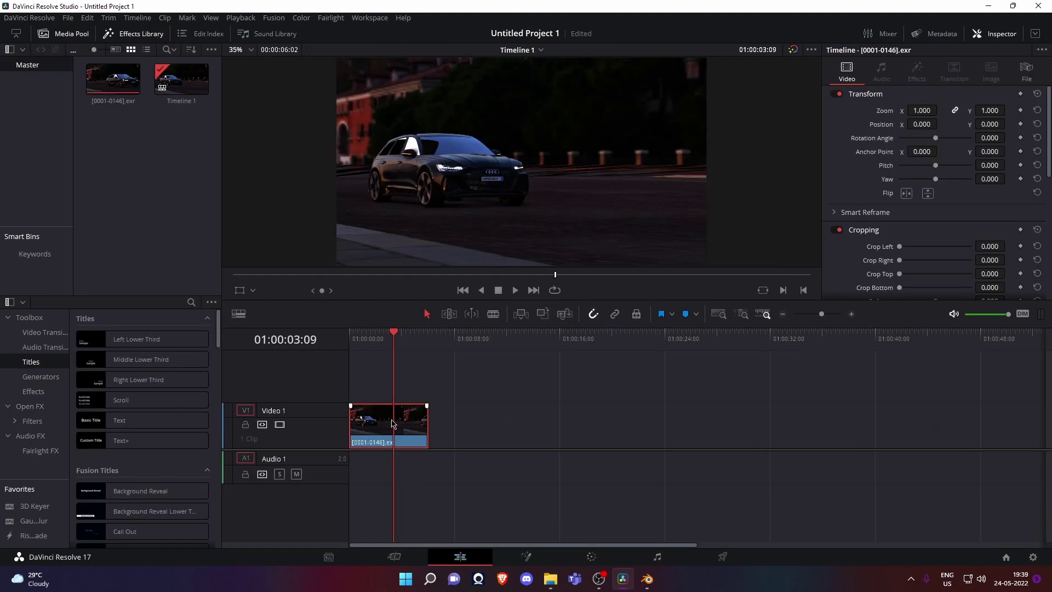
pyautogui.moveTo(396, 333)
pyautogui.mouseDown()
pyautogui.moveTo(357, 333)
pyautogui.moveTo(400, 332)
pyautogui.moveTo(387, 332)
pyautogui.mouseUp()
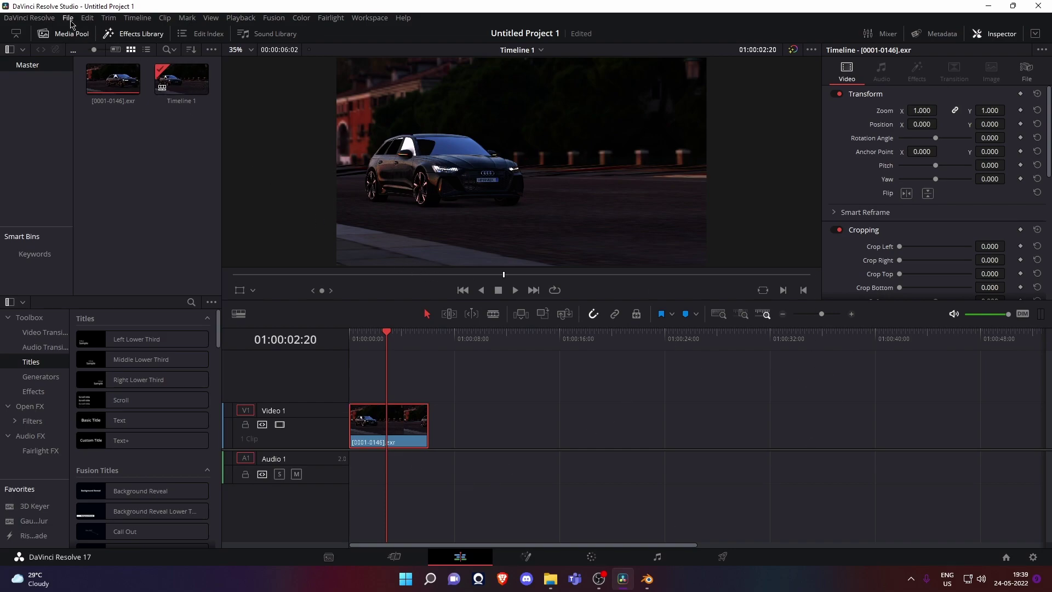
# In Project Settings Color Management, choose ACEScct colour science with CSC - ACEScg input transform
pyautogui.click(70, 20)
pyautogui.click(126, 229)
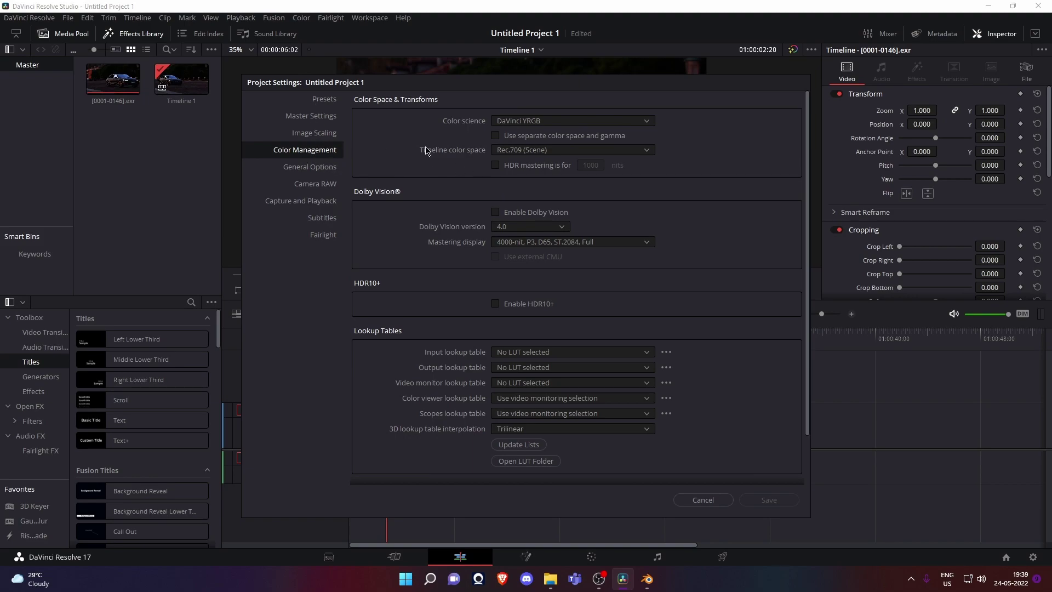
pyautogui.click(520, 122)
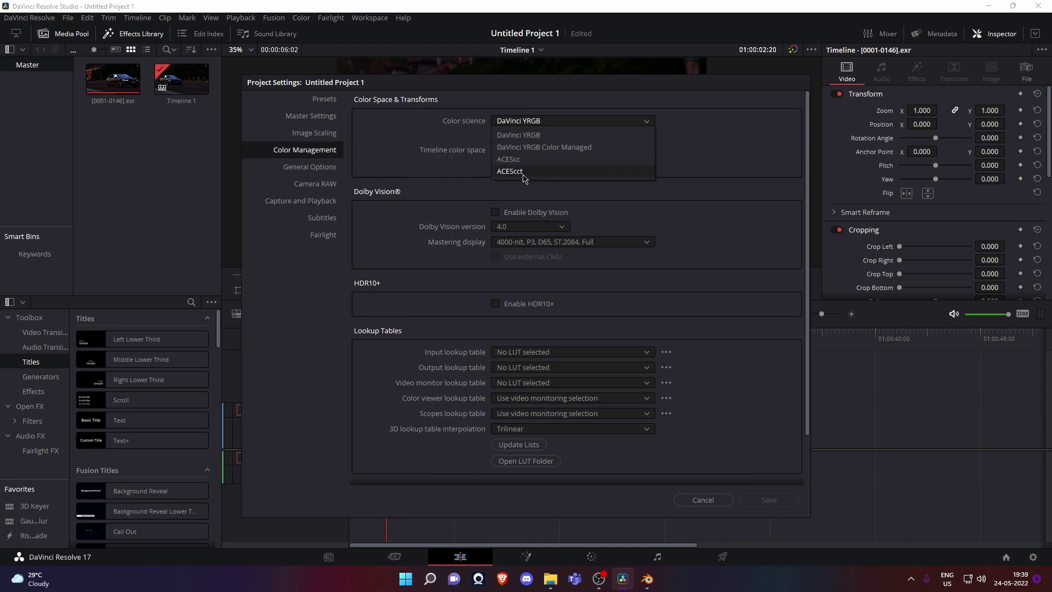
pyautogui.click(510, 171)
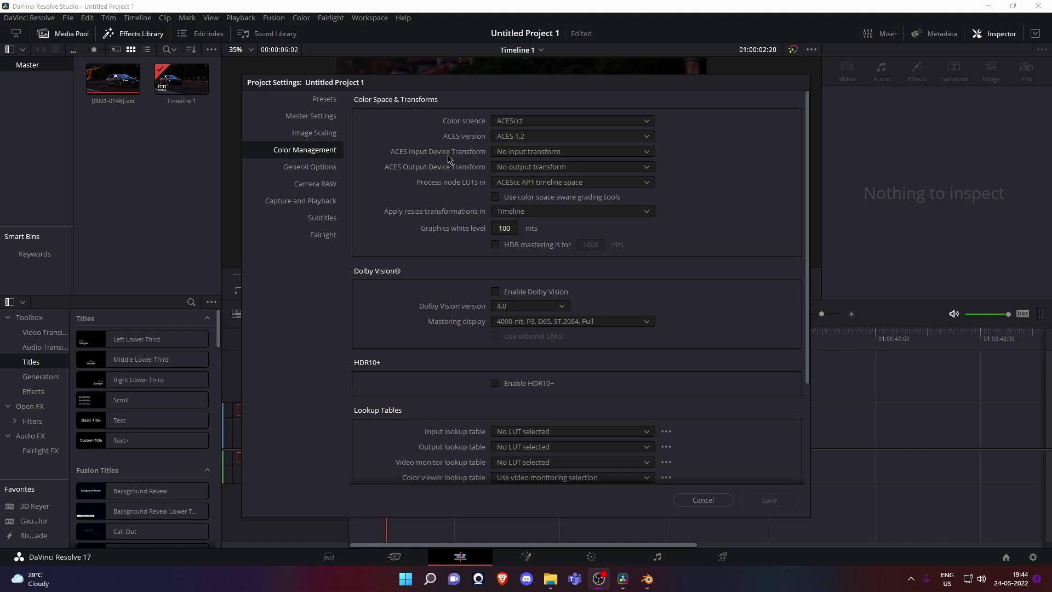
pyautogui.click(554, 151)
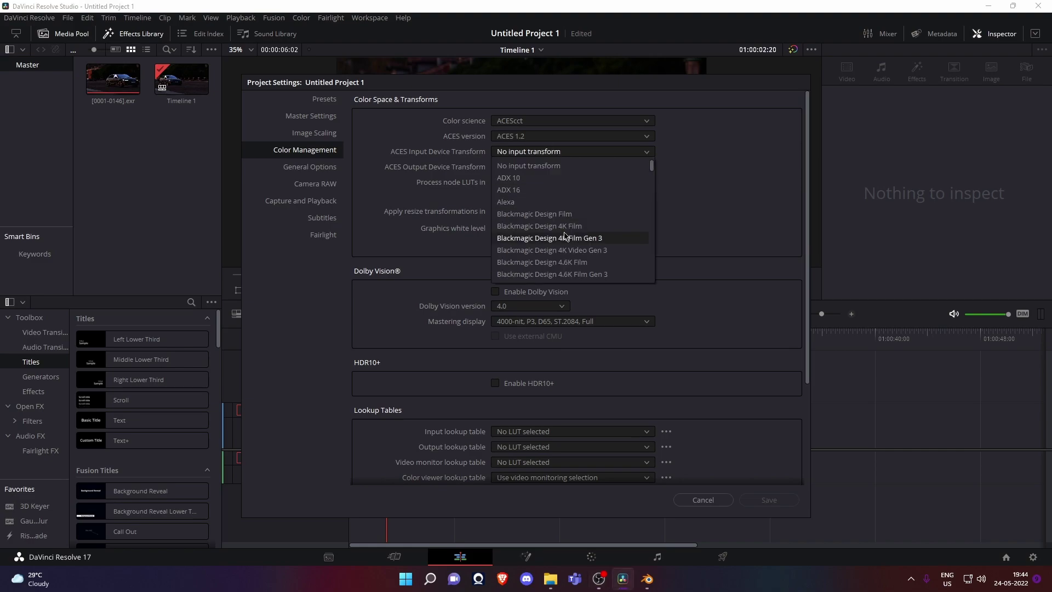
pyautogui.scroll(-5, 570, 230)
pyautogui.scroll(-5, 569, 230)
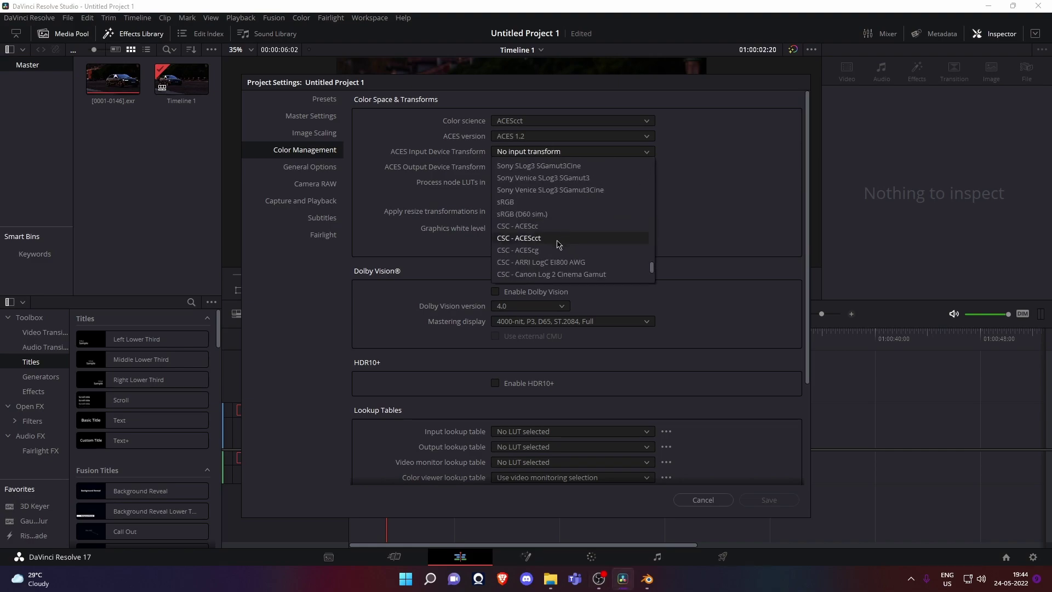
pyautogui.click(555, 251)
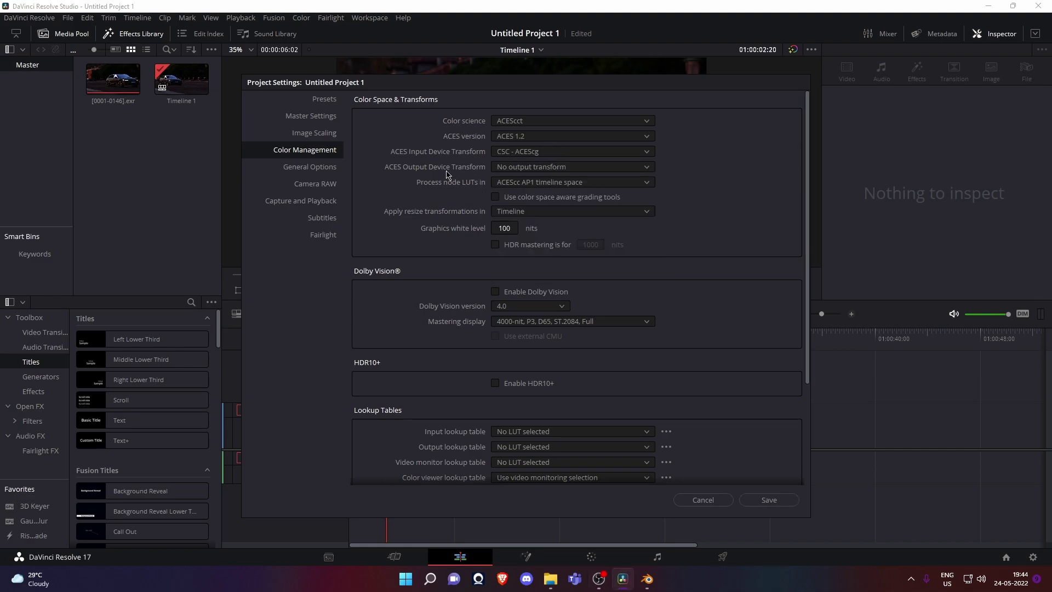
# Set output to Rec.2020 ST2084 (1000 nits), enable HDR10+, save, and go to Color
pyautogui.click(546, 169)
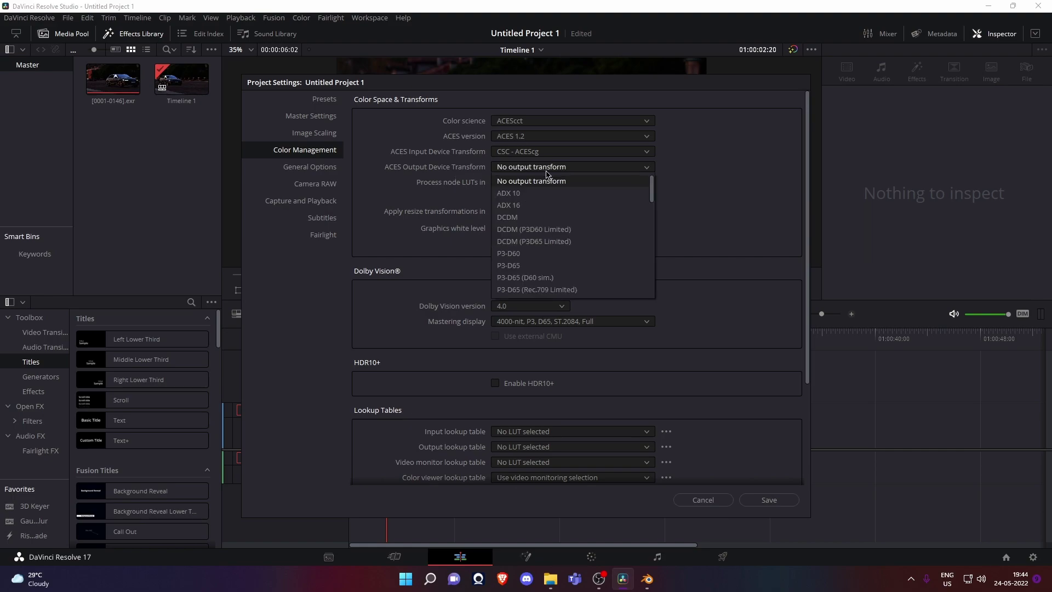
pyautogui.scroll(-1, 577, 258)
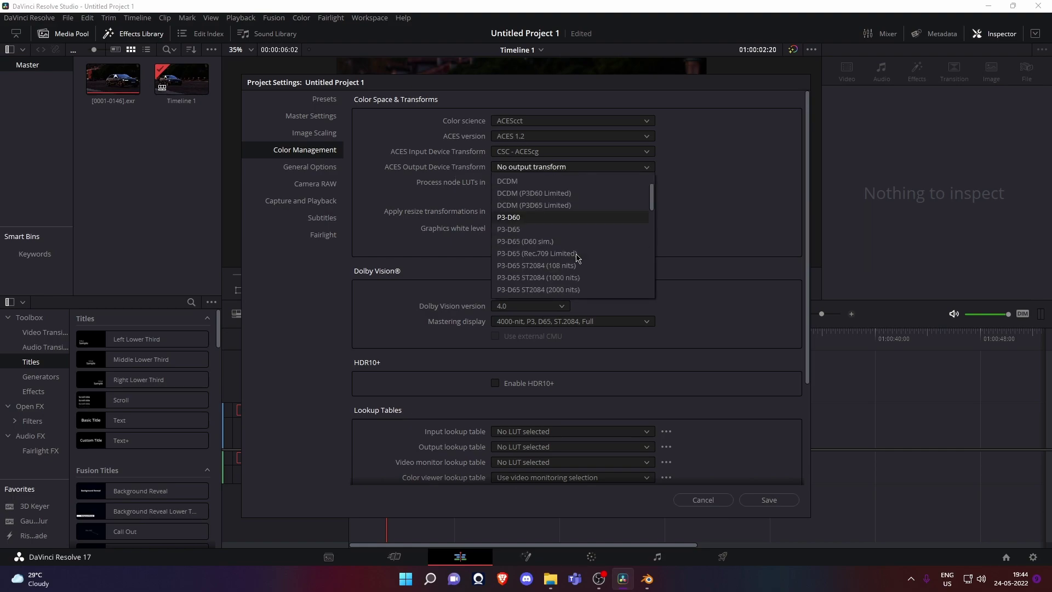
pyautogui.scroll(-5, 577, 258)
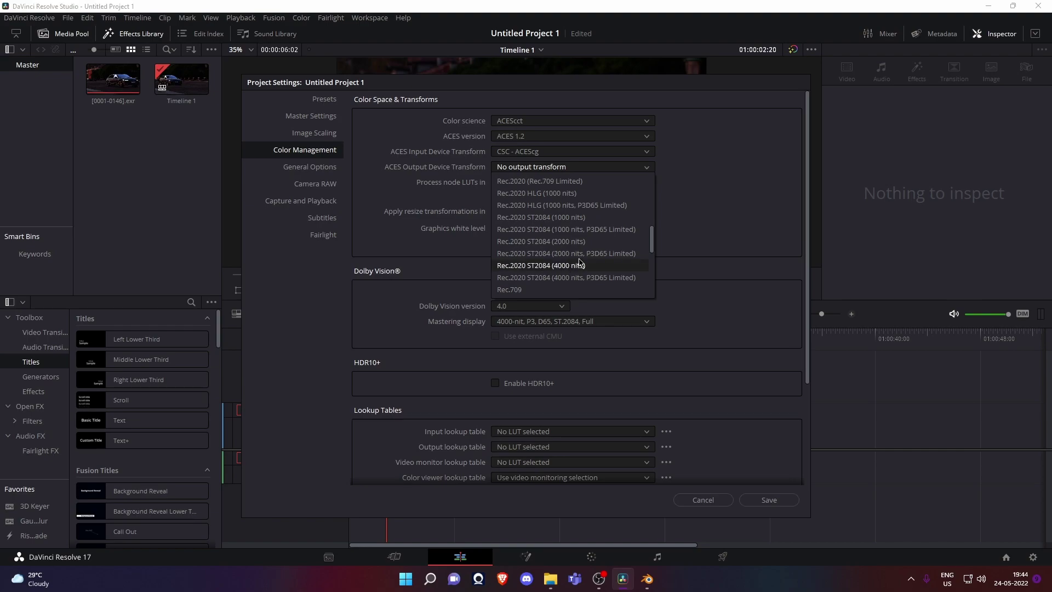
pyautogui.click(570, 218)
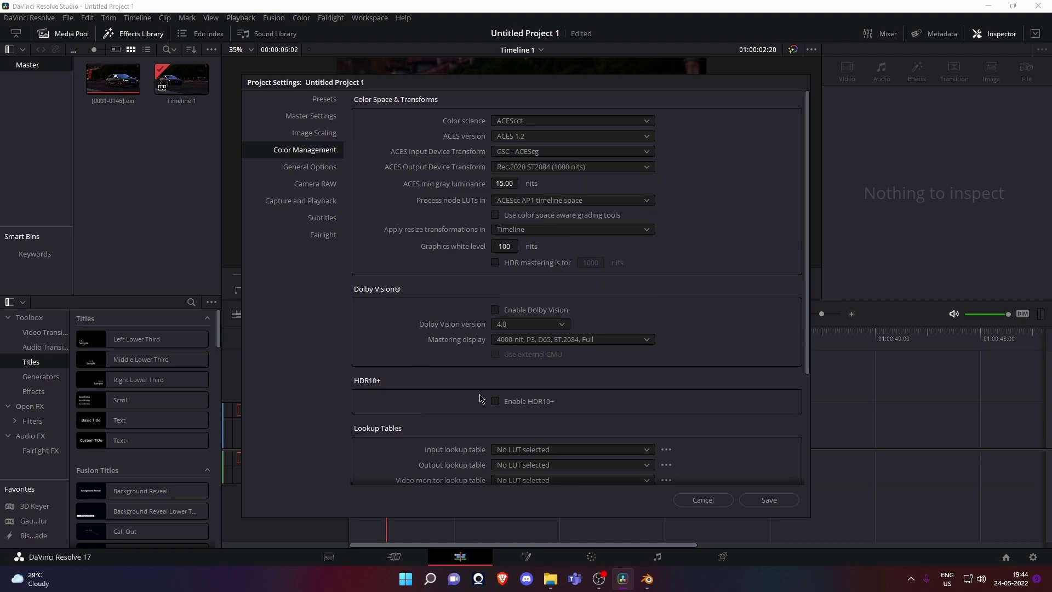
pyautogui.click(495, 403)
pyautogui.click(763, 500)
pyautogui.hotkey('shift', '6')
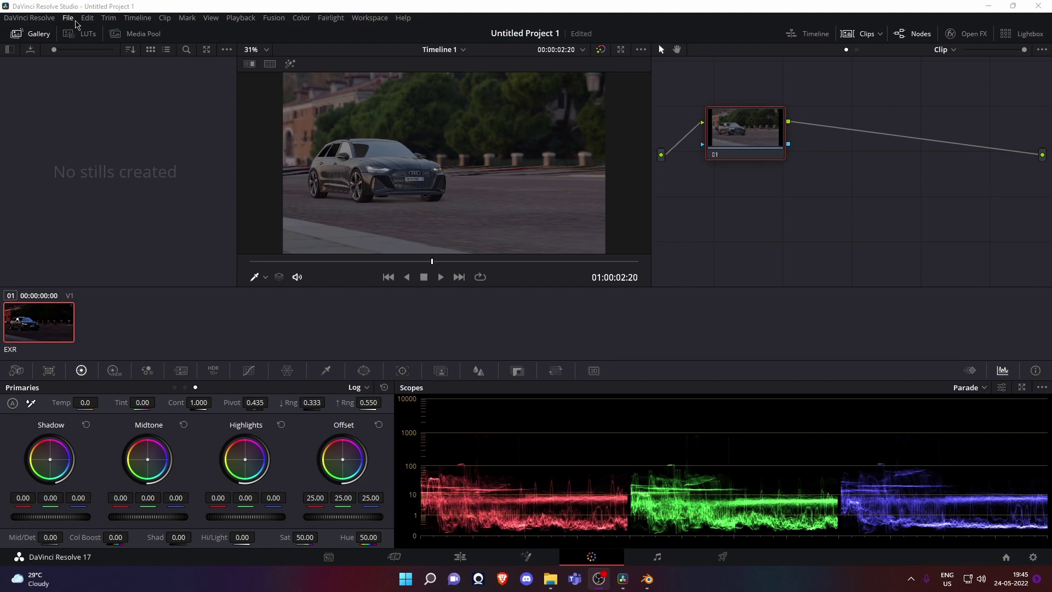
# Change the ACES Output Device Transform from Rec.2020 ST2084 to sRGB and save
pyautogui.click(69, 18)
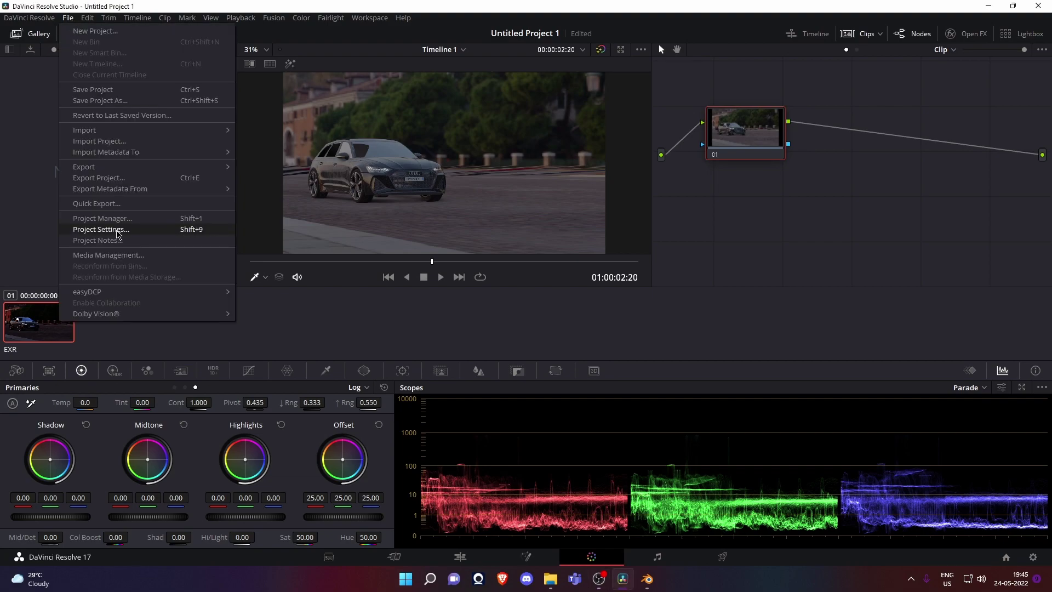
pyautogui.click(203, 225)
pyautogui.click(544, 170)
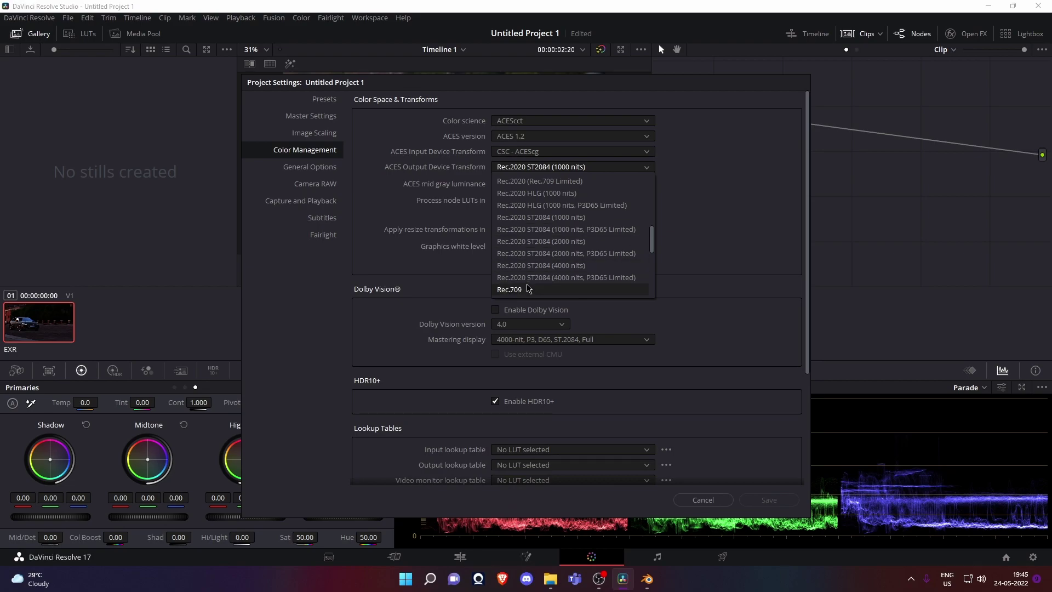
pyautogui.scroll(10, 534, 282)
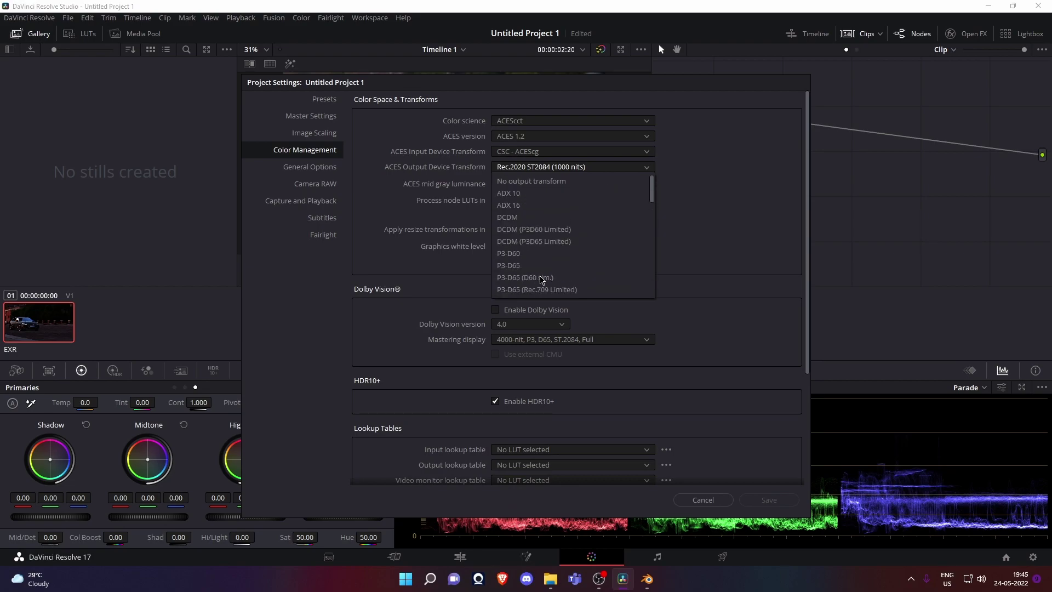
pyautogui.scroll(-15, 534, 268)
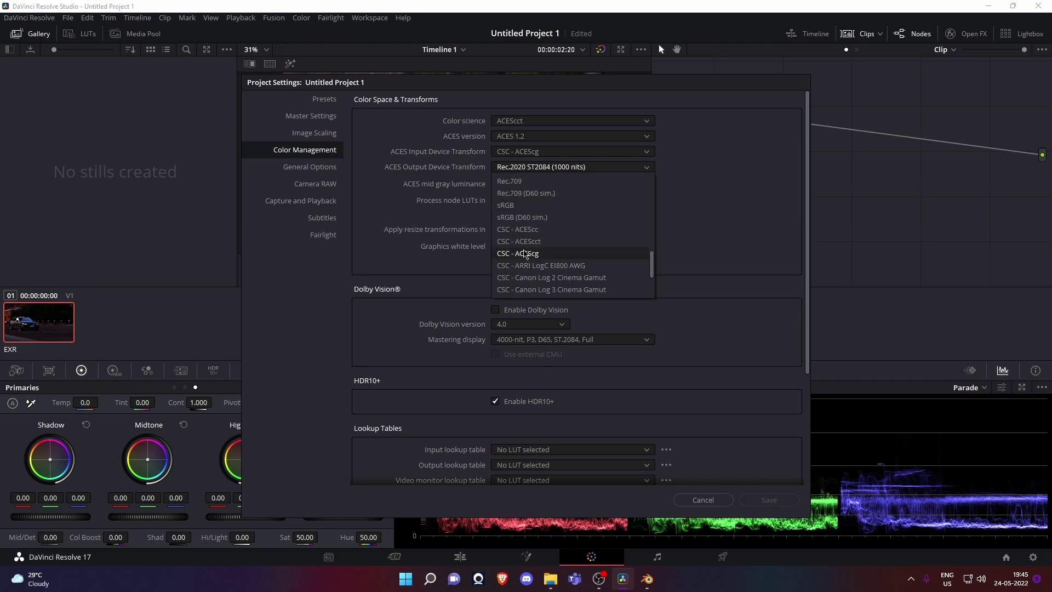
pyautogui.click(520, 206)
pyautogui.moveTo(541, 88); pyautogui.dragTo(576, 103)
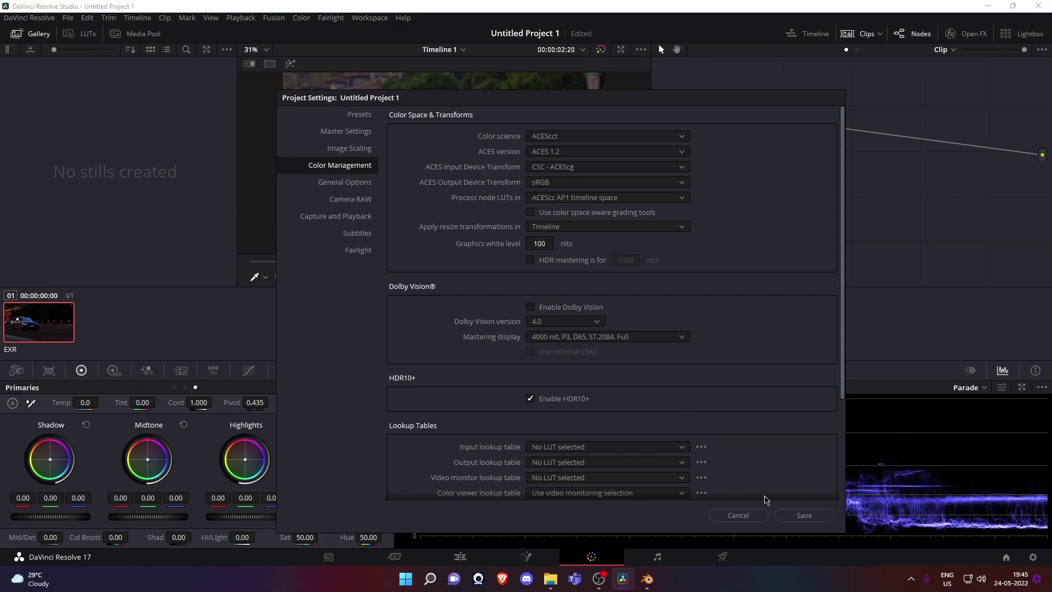
pyautogui.click(800, 516)
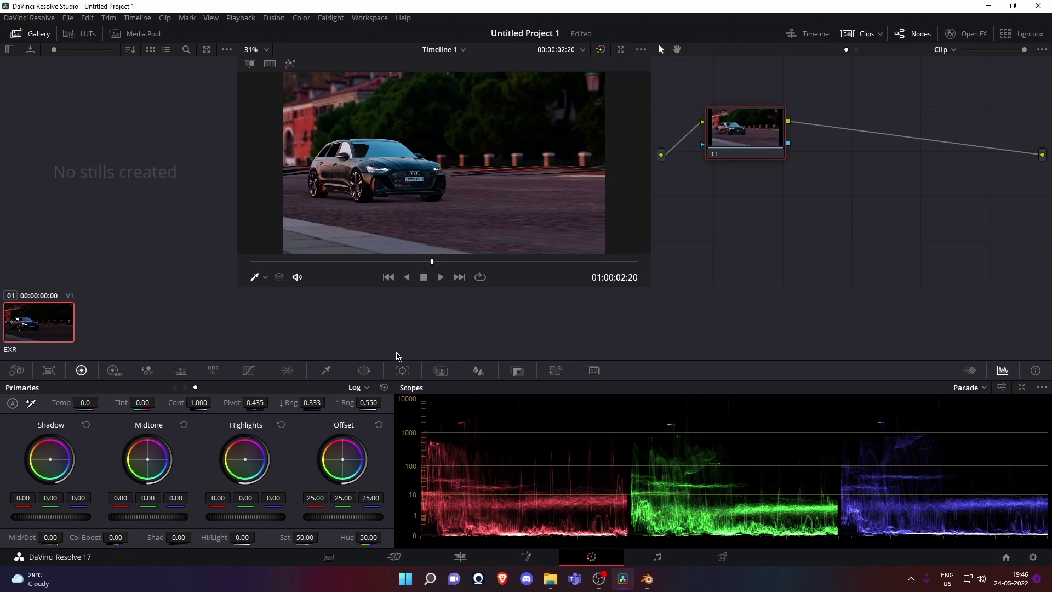
# Cool and raise the Shadow wheel, nudge Highlights toward blue, then auto-balance the shot
pyautogui.moveTo(56, 465); pyautogui.dragTo(54, 466)
pyautogui.moveTo(52, 517); pyautogui.dragTo(82, 517)
pyautogui.moveTo(248, 461); pyautogui.dragTo(249, 464)
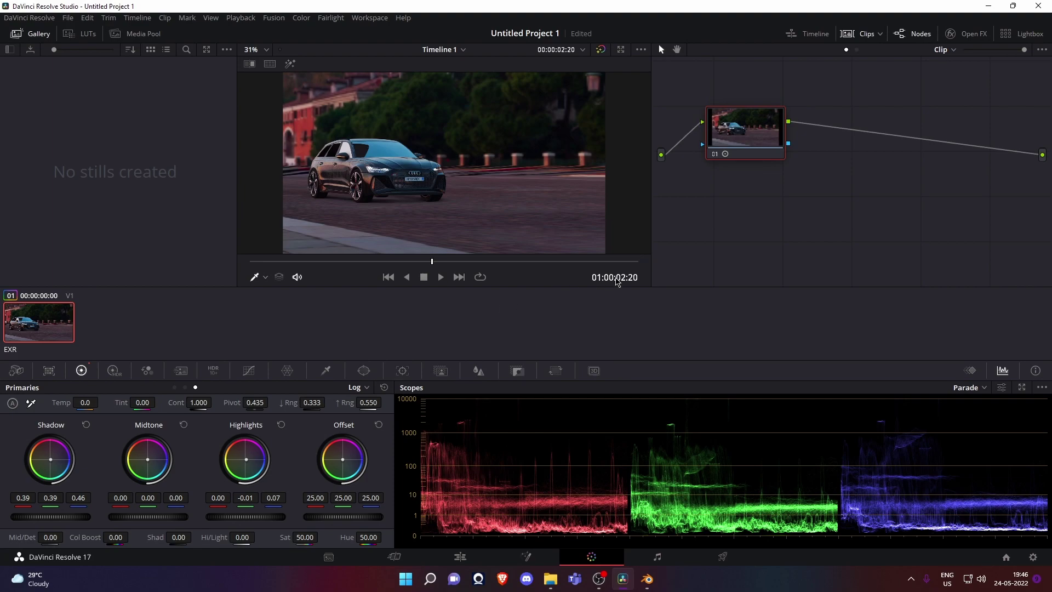
pyautogui.hotkey('alt', 'shift', 'c')
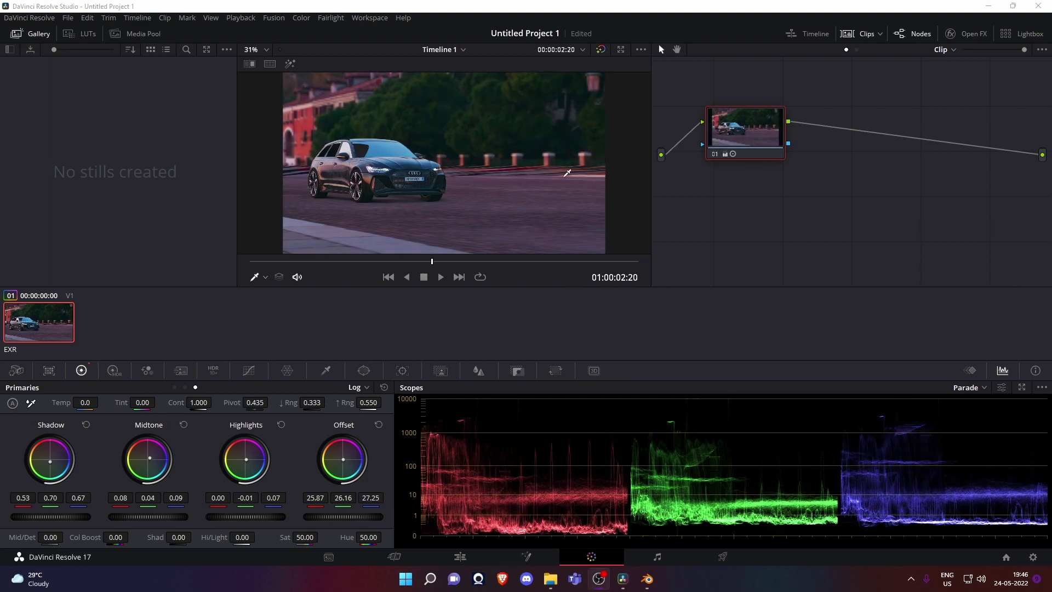
# Set the ACES output back to Rec.2020 ST2084 (1000 nits), save, and open Deliver
pyautogui.click(70, 18)
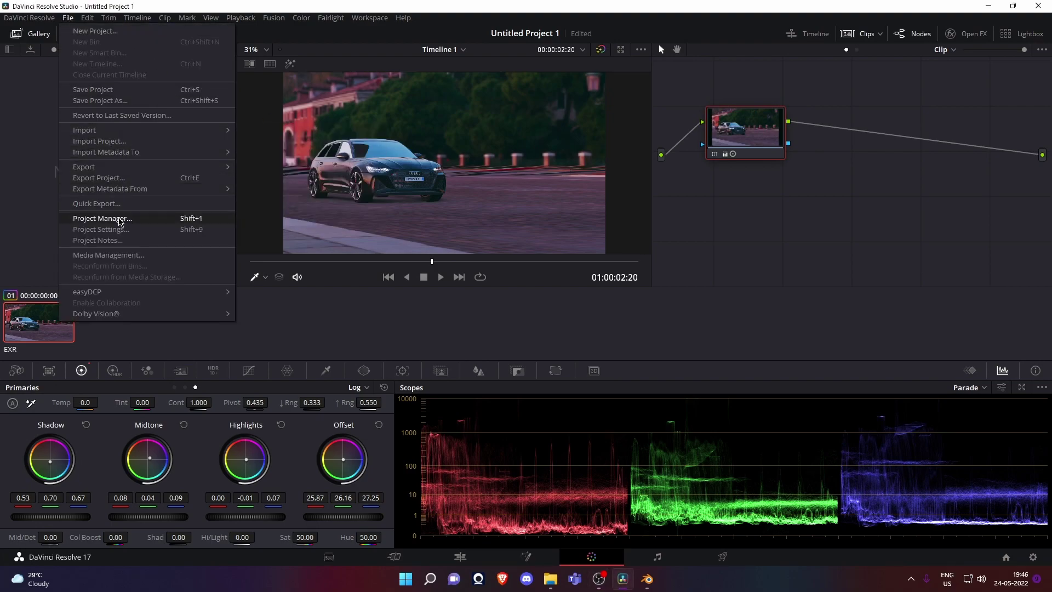
pyautogui.click(107, 216)
pyautogui.click(547, 164)
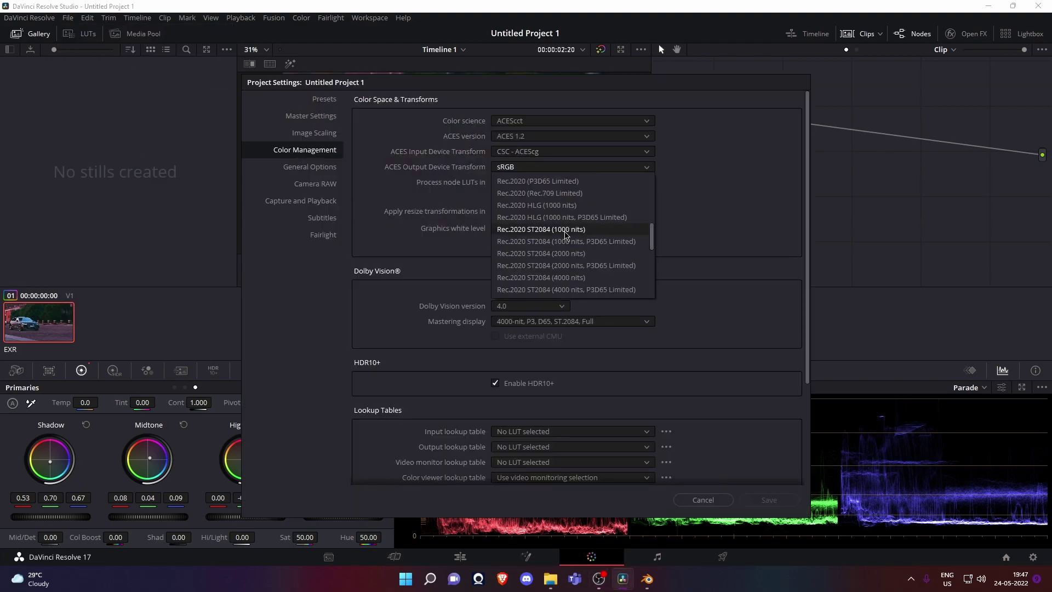
pyautogui.click(548, 242)
pyautogui.click(768, 500)
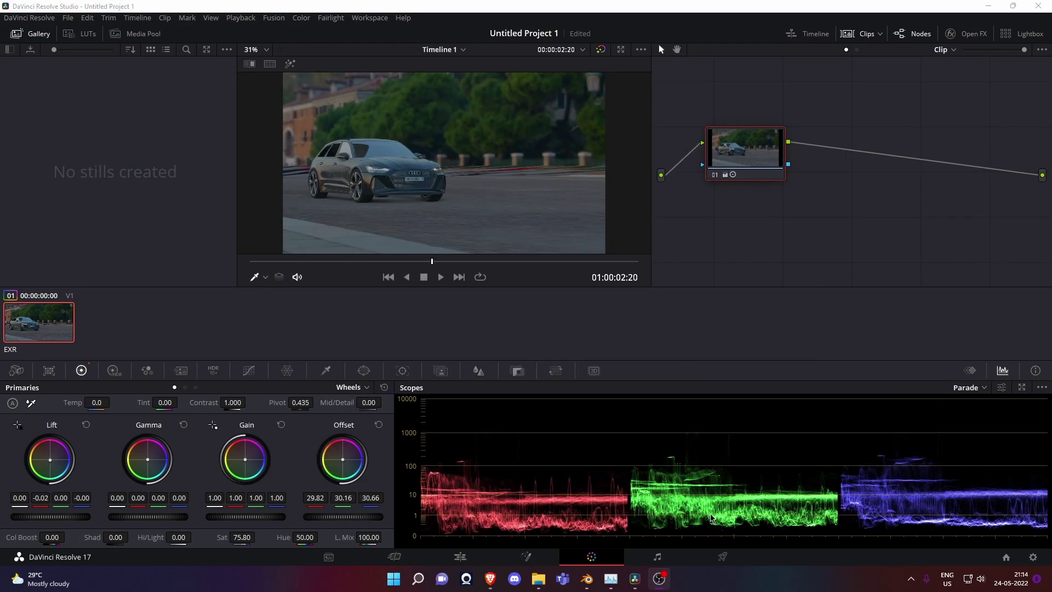
pyautogui.click(722, 557)
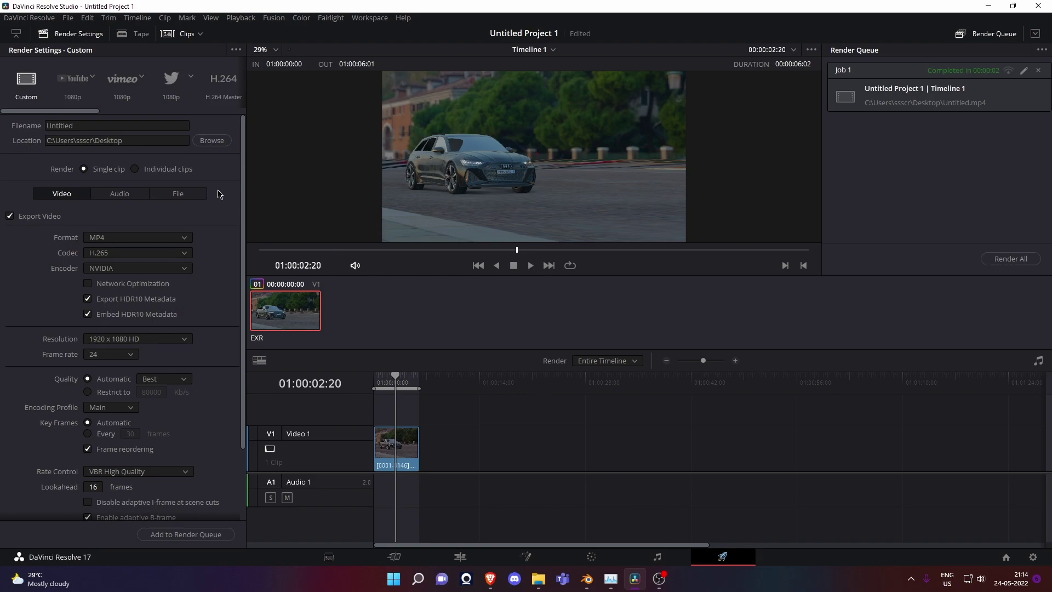
# Name the render output file HDR on the Desktop
pyautogui.click(212, 141)
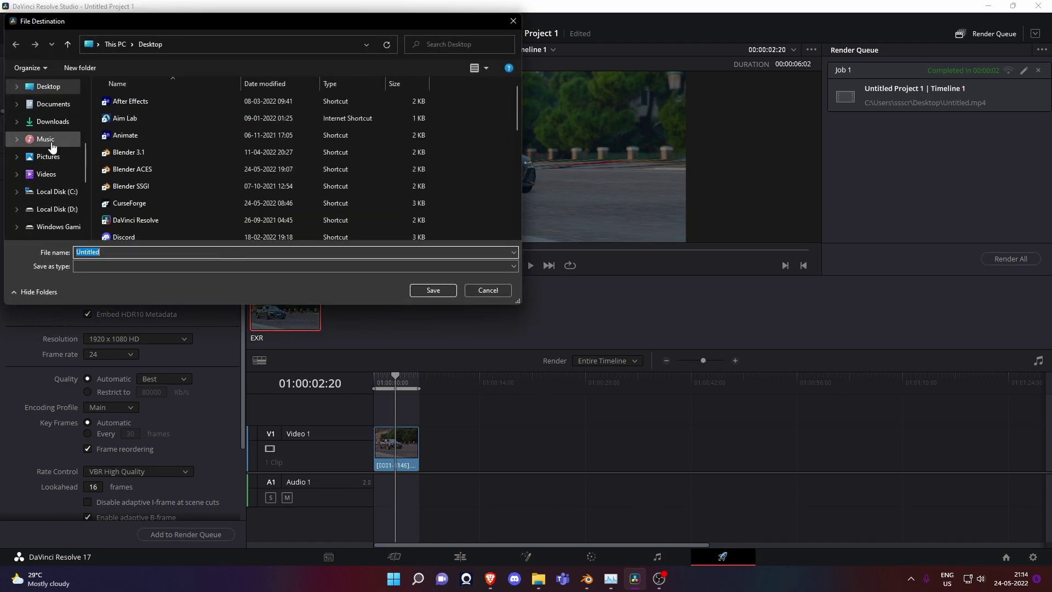
pyautogui.scroll(-5, 132, 237)
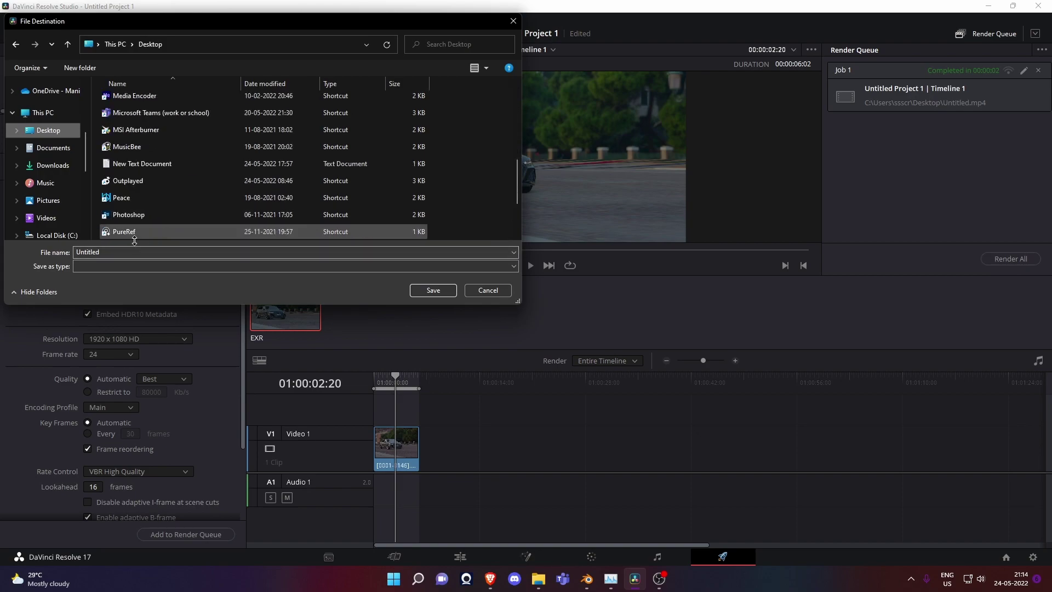
pyautogui.write('HDR')
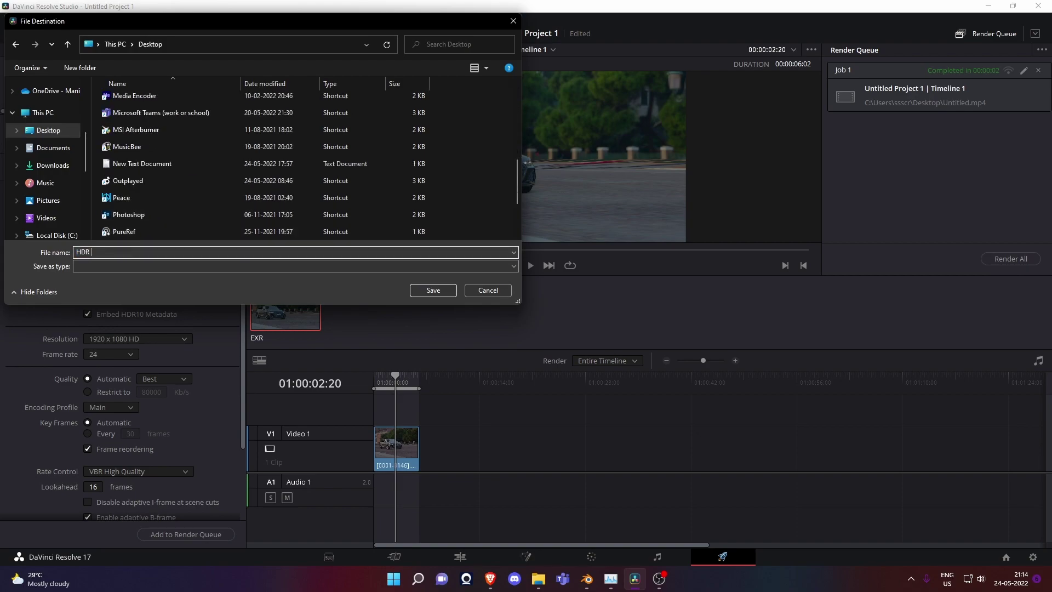
pyautogui.click(434, 290)
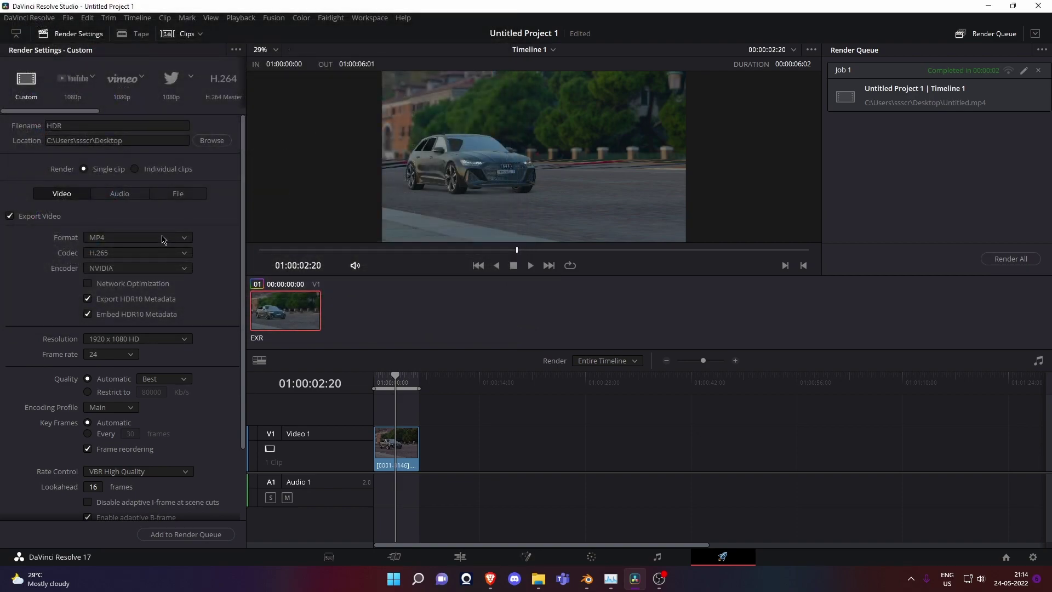
# Keep MP4, H.265 and the NVIDIA encoder, and set the encoding profile to Main10
pyautogui.click(143, 237)
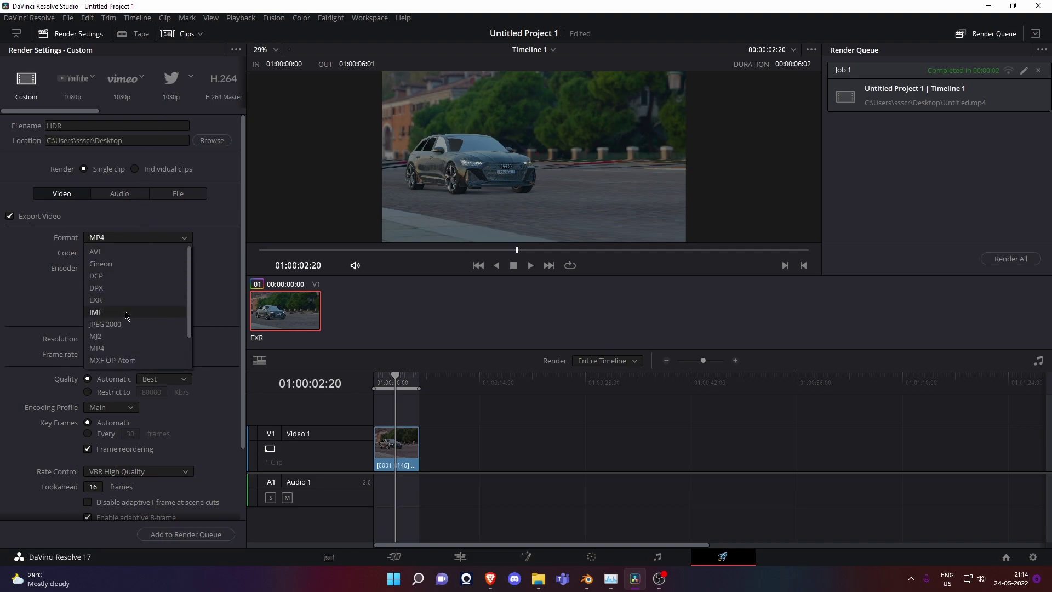
pyautogui.click(131, 344)
pyautogui.click(127, 255)
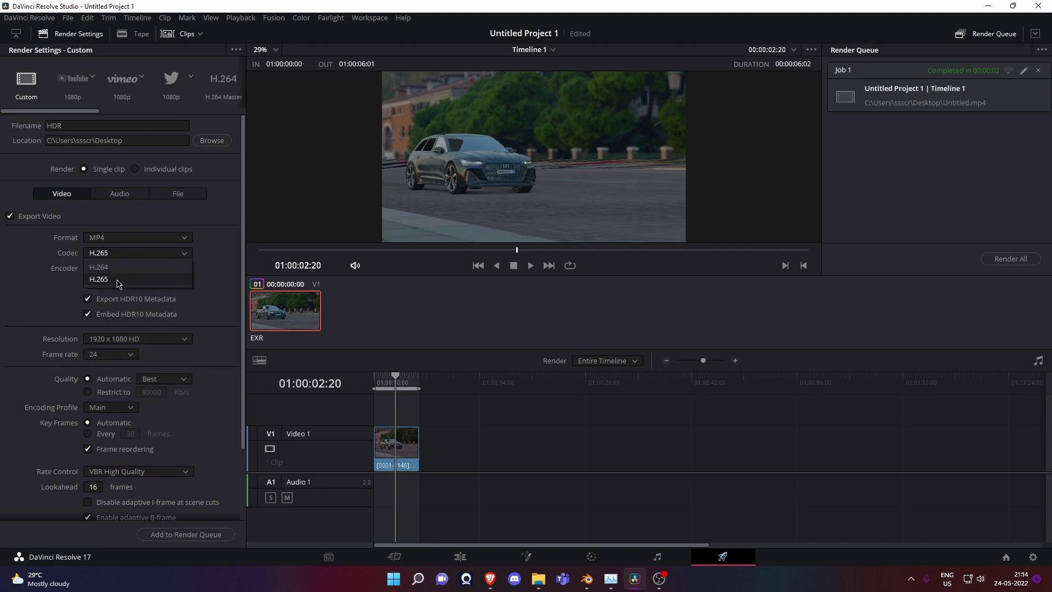
pyautogui.click(119, 285)
pyautogui.click(116, 269)
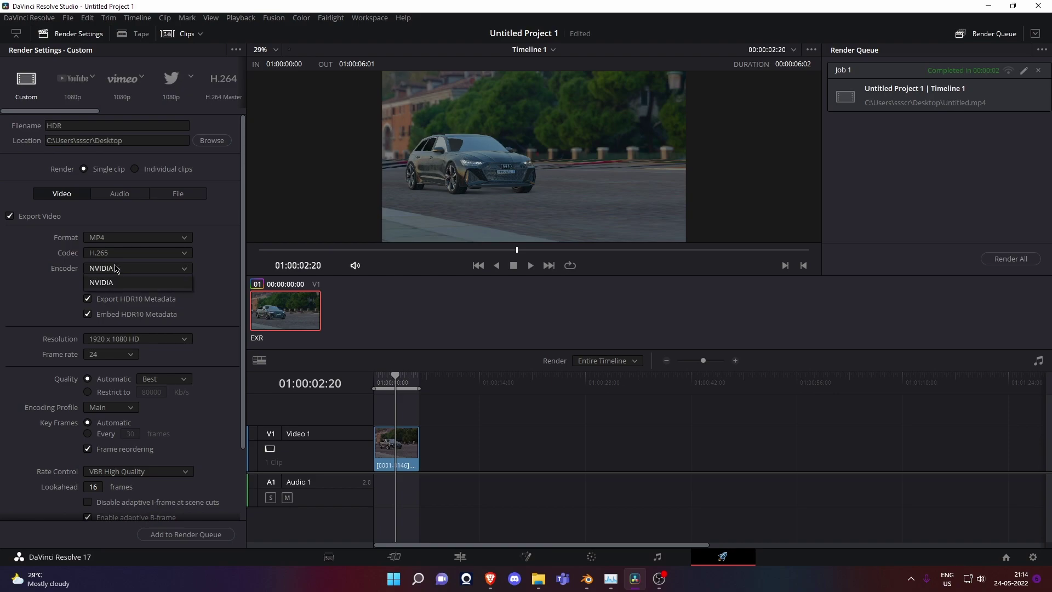
pyautogui.click(115, 282)
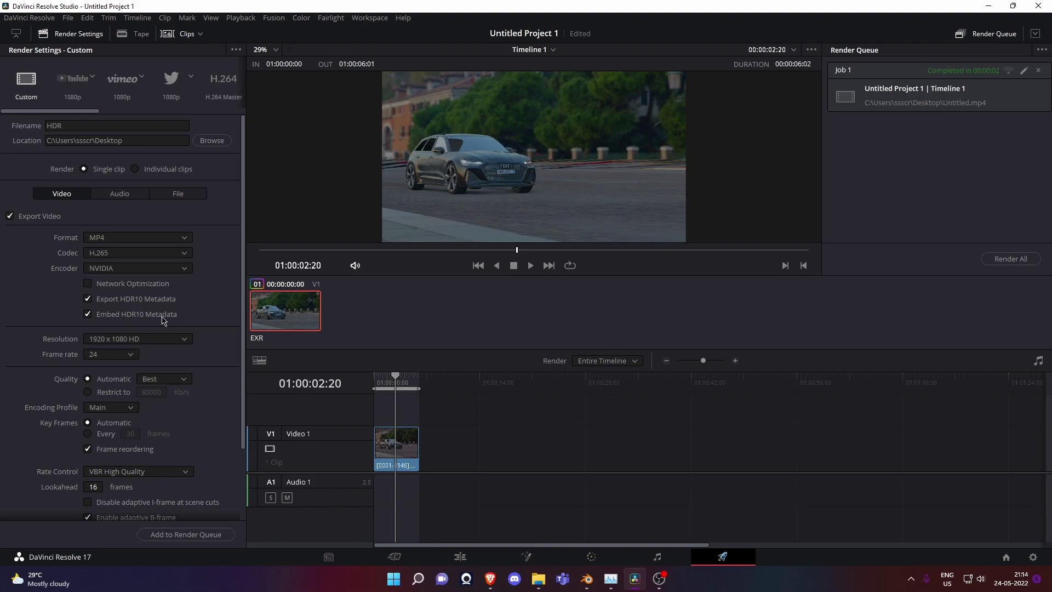
pyautogui.click(111, 411)
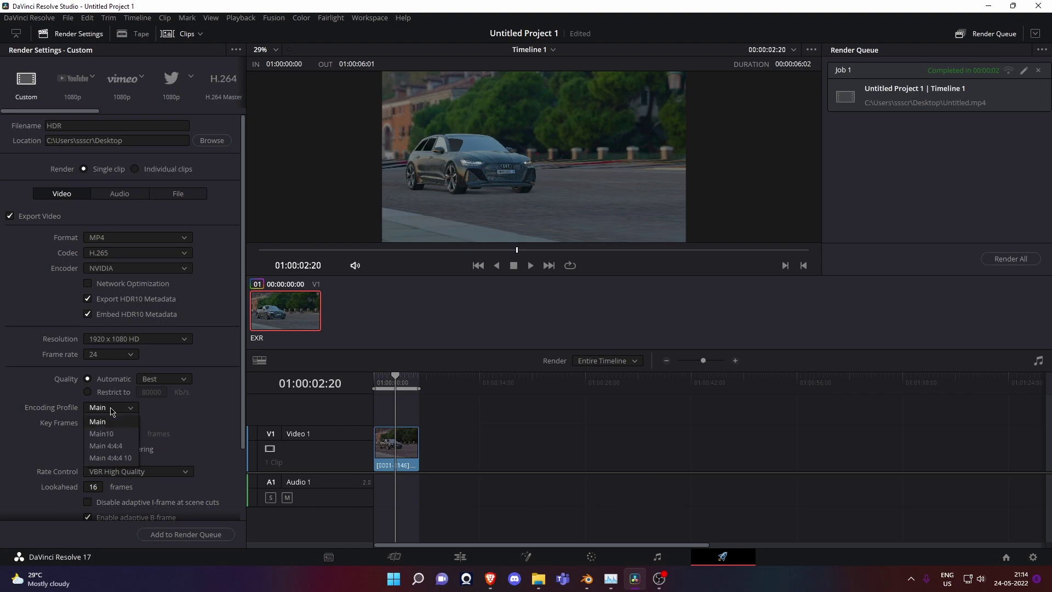
pyautogui.click(110, 434)
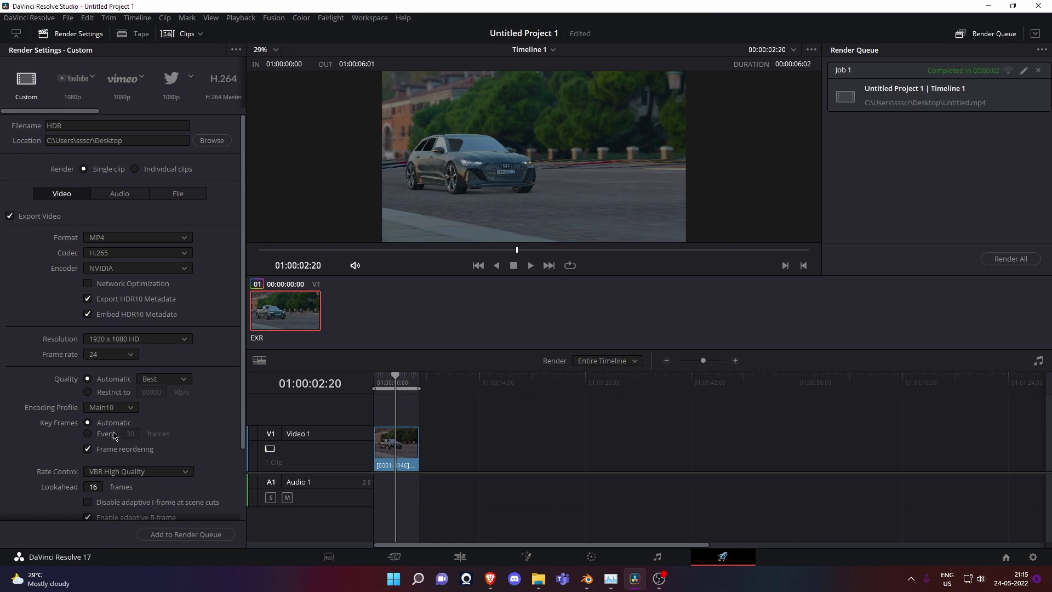
# Queue the HDR job, remove the old Untitled job, and render all
pyautogui.scroll(-3, 214, 400)
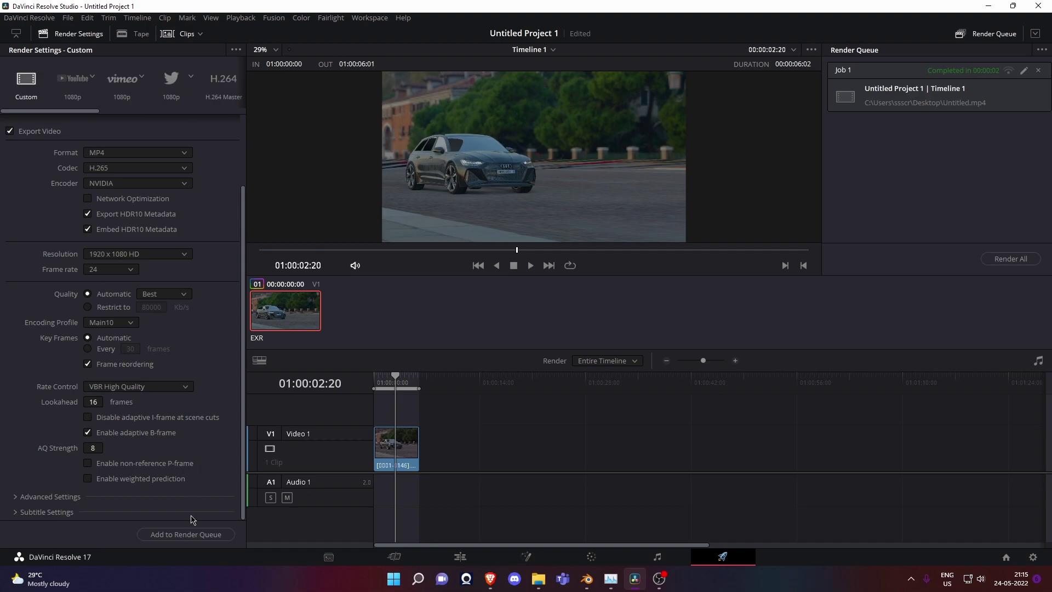
pyautogui.click(186, 534)
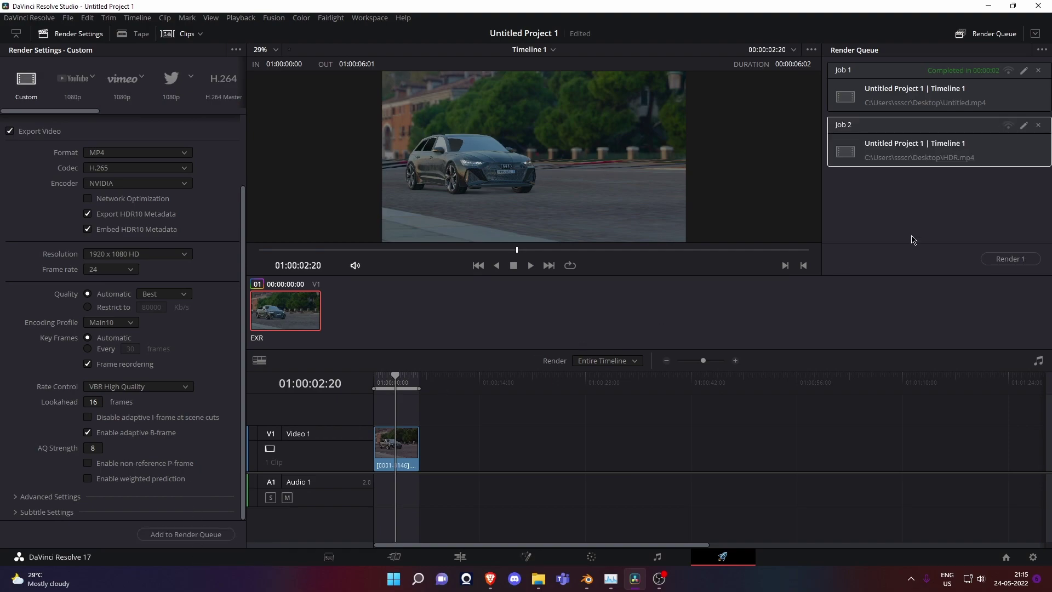
pyautogui.click(1038, 70)
pyautogui.click(1010, 259)
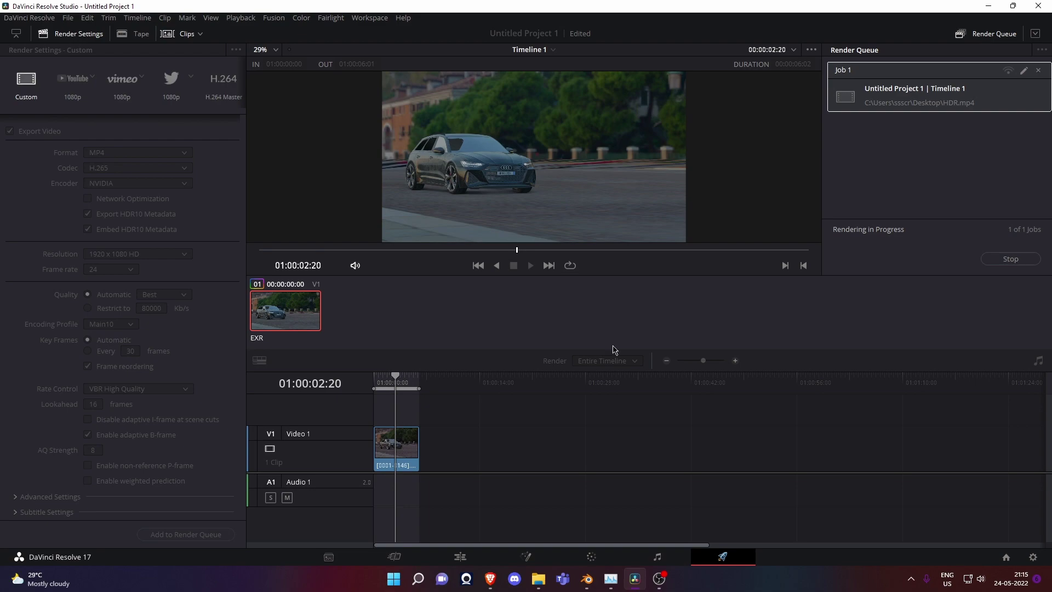
pyautogui.scroll(3, 177, 351)
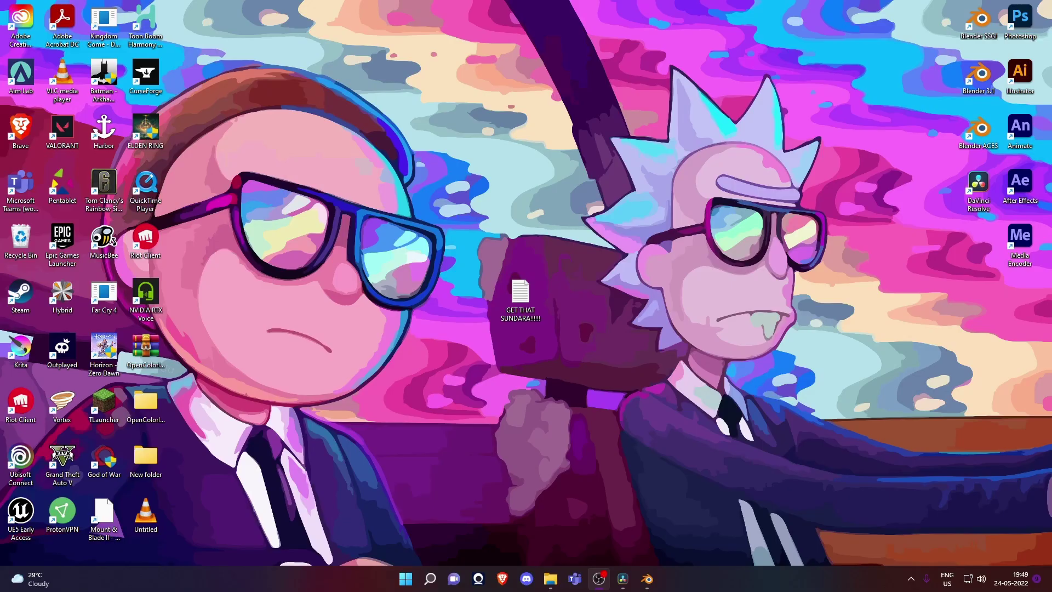
pyautogui.doubleClick(145, 513)
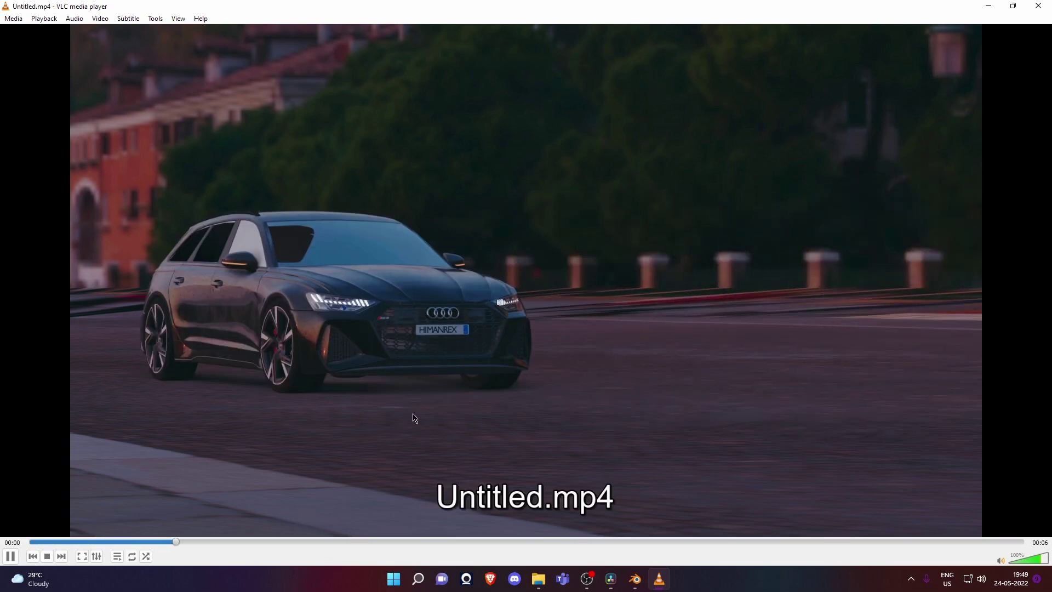
# Close the player and inspect Untitled.mp4 in MediaInfo: HEVC 1920×1080, 24 fps, HDR10
pyautogui.click(1042, 4)
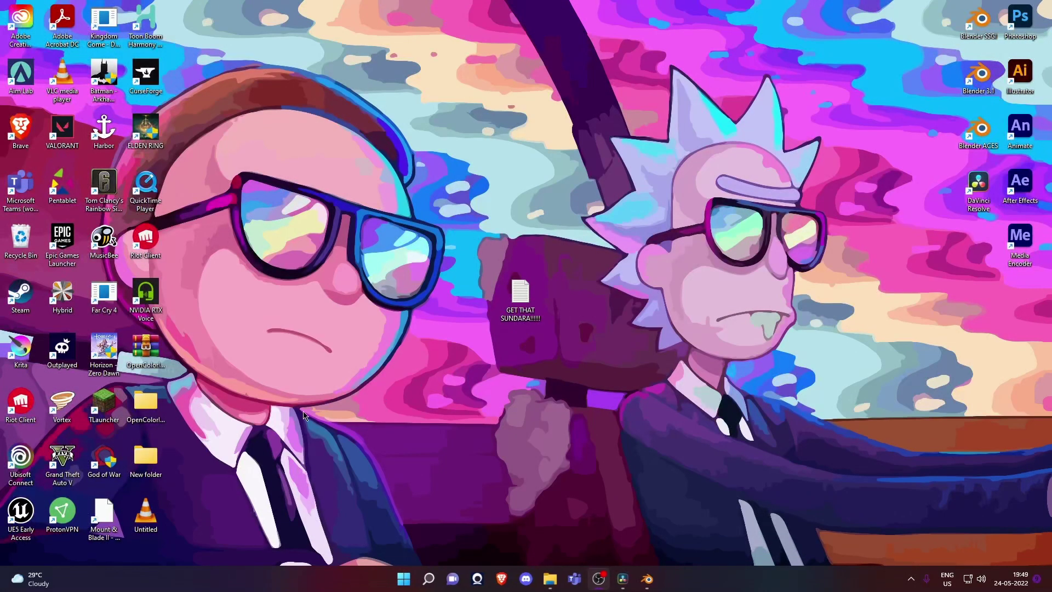
pyautogui.rightClick(153, 521)
pyautogui.click(200, 500)
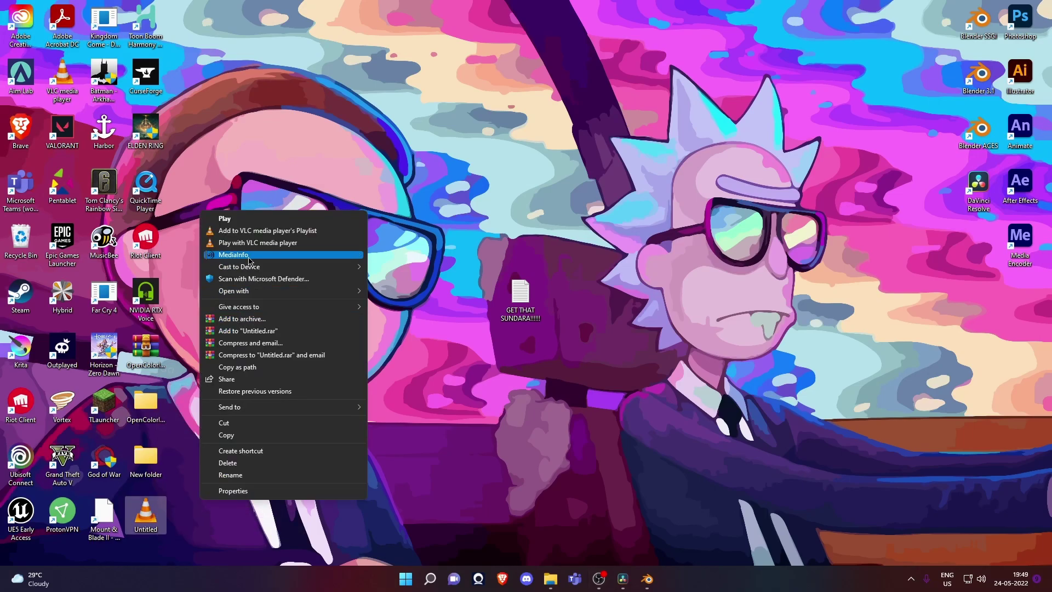
pyautogui.click(252, 258)
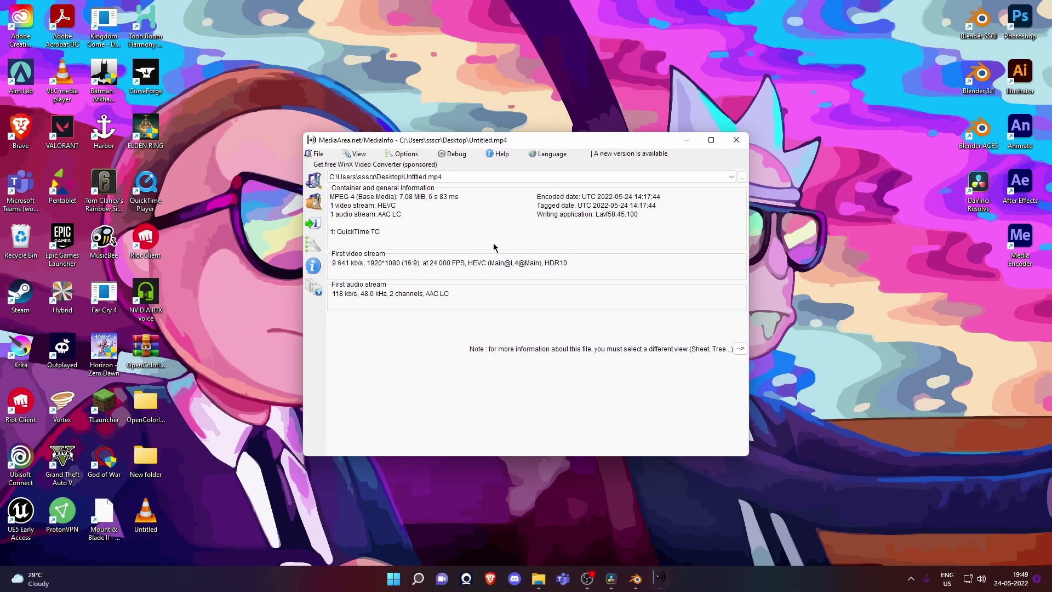